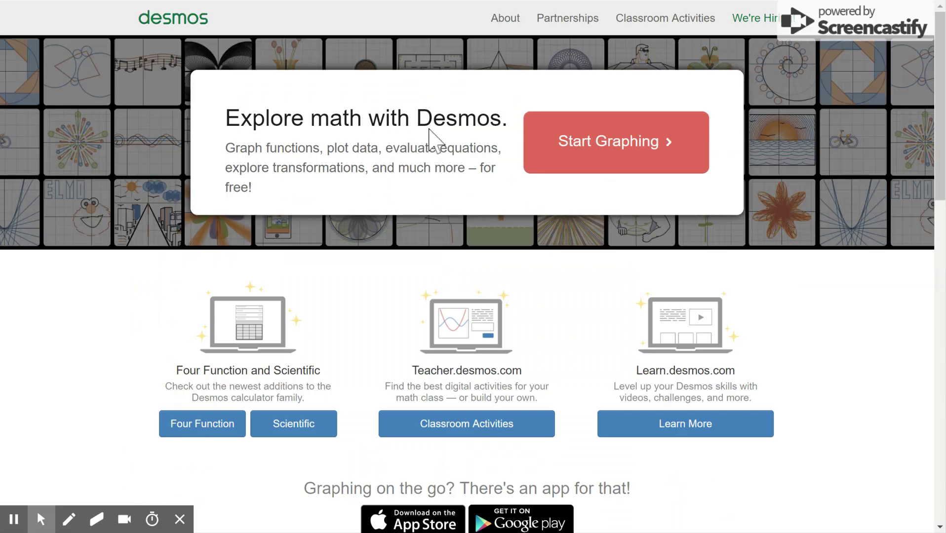
- Open the graphing calculator and sign in with a Google account
{"action": "left_click", "coordinate": [605, 133]}
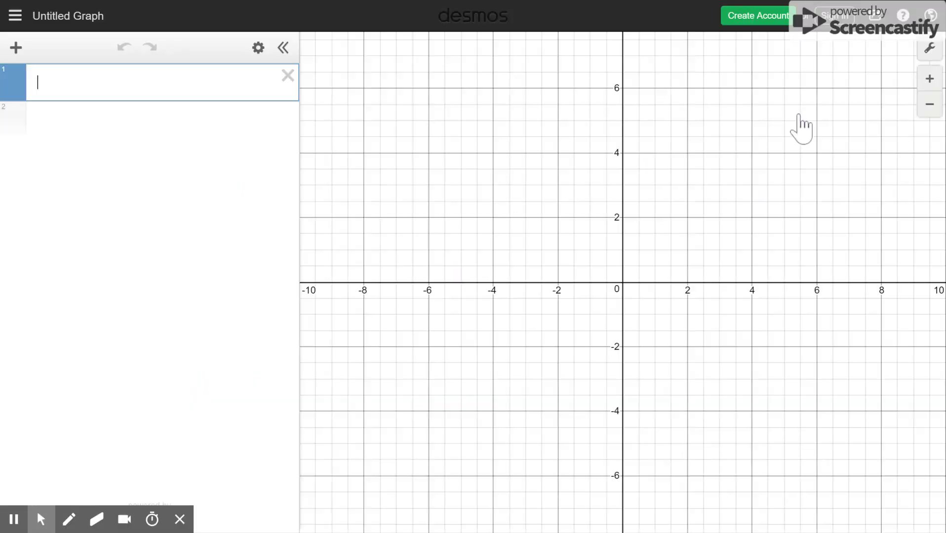
{"action": "left_click", "coordinate": [838, 17]}
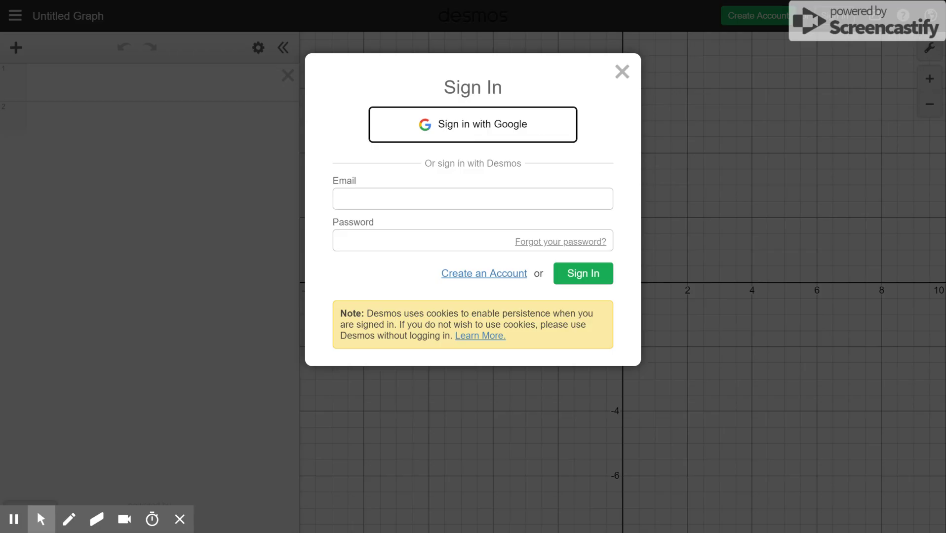
{"action": "left_click", "coordinate": [539, 124]}
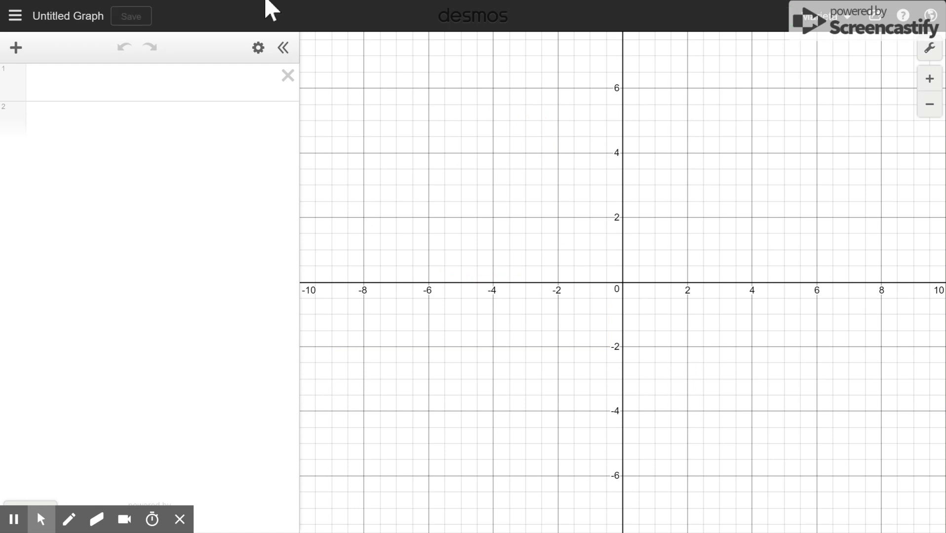
- Save the untitled graph with the title "my first design"
{"action": "left_click", "coordinate": [78, 20]}
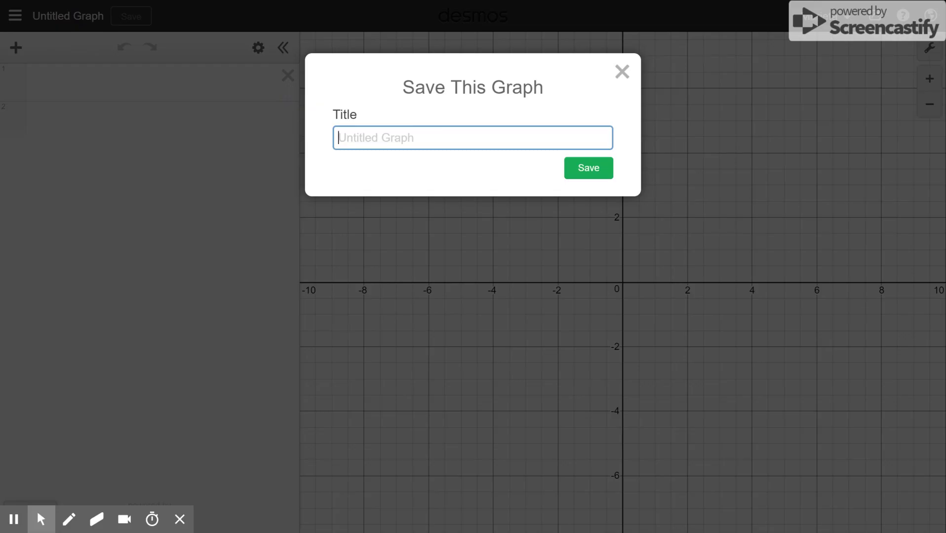
{"action": "type", "text": "my "}
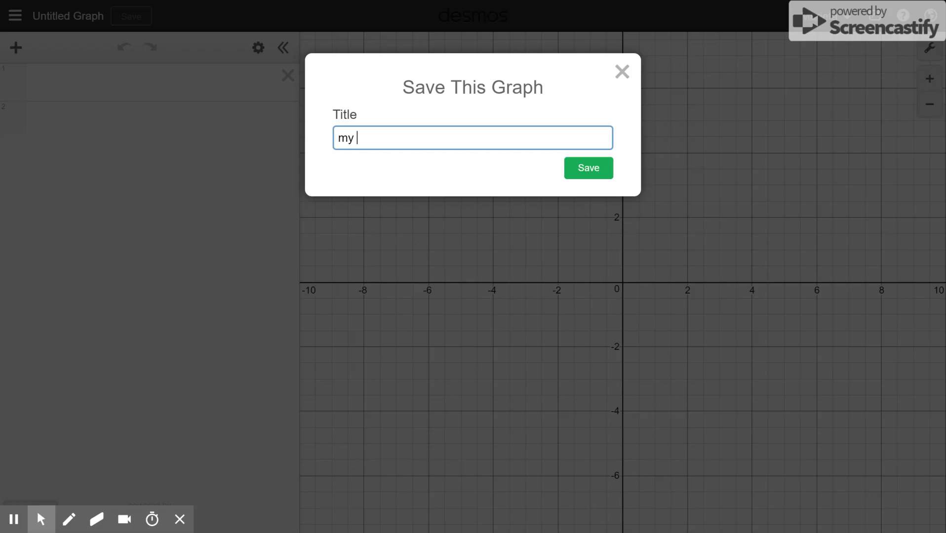
{"action": "type", "text": "first design"}
{"action": "key", "text": "Return"}
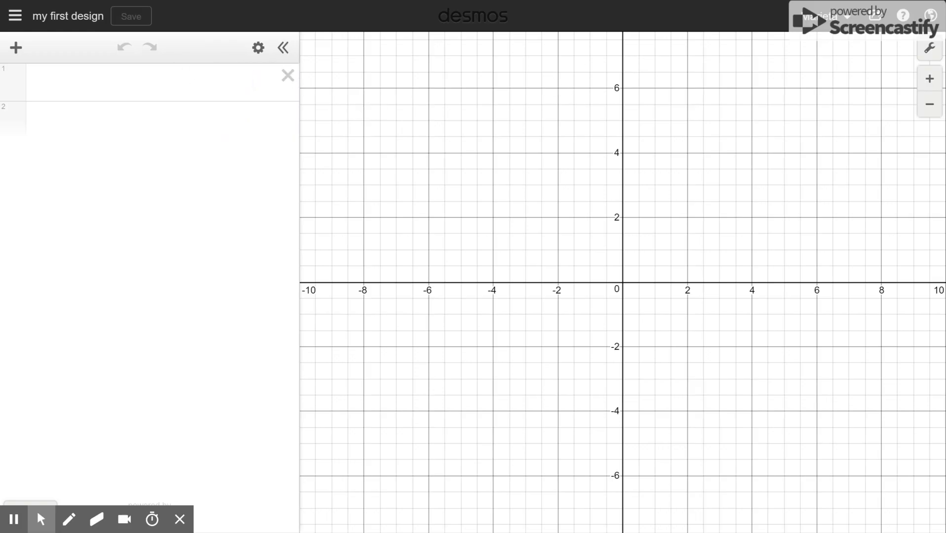
- Graph the parabola y = x^2 - 3 in the first expression line
{"action": "left_click", "coordinate": [143, 79]}
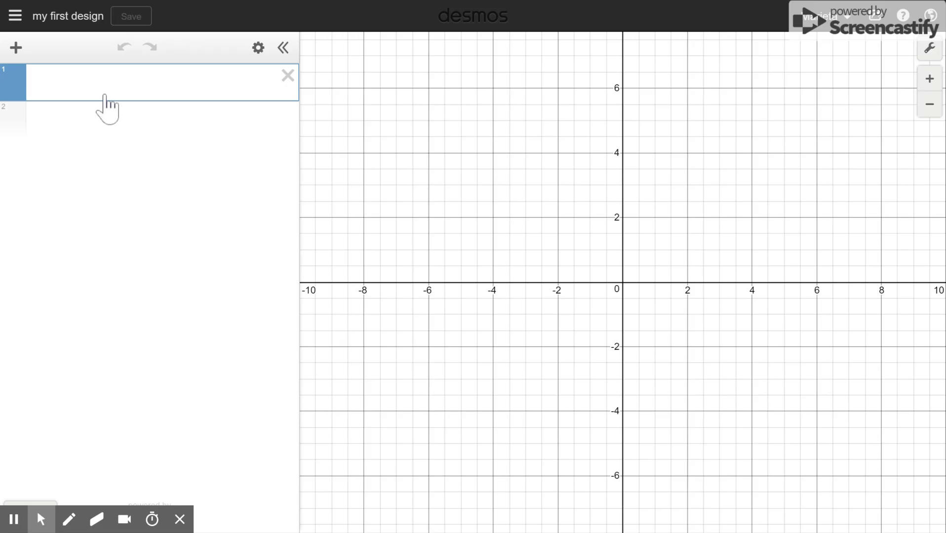
{"action": "type", "text": "y="}
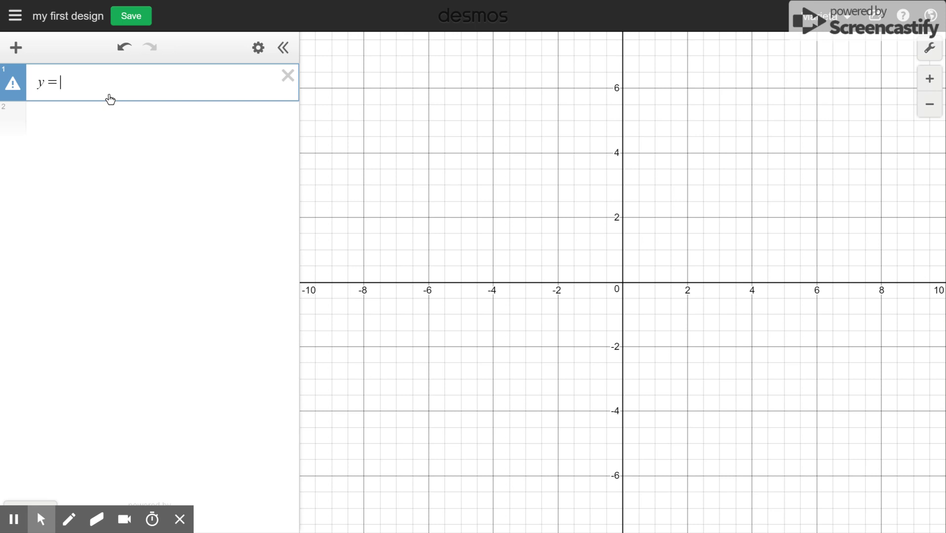
{"action": "type", "text": "x^2"}
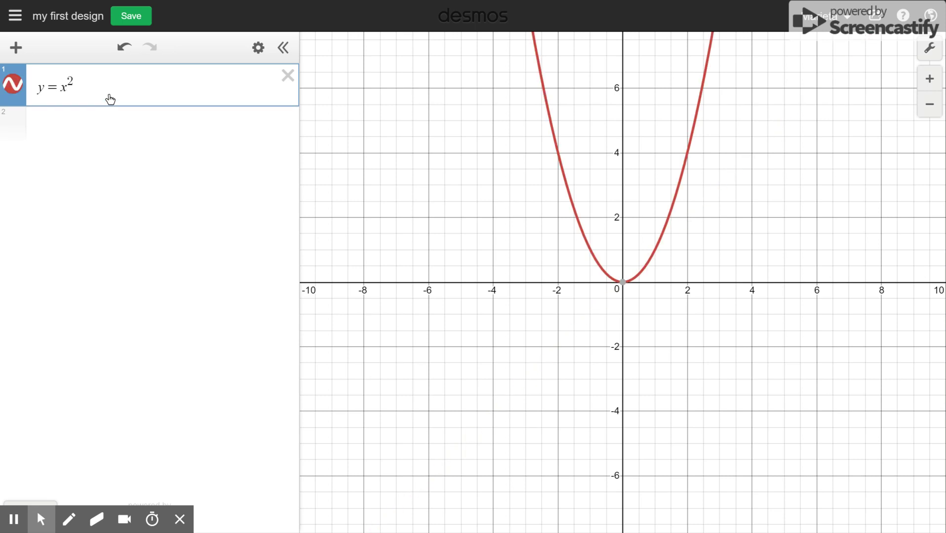
{"action": "key", "text": "Right"}
{"action": "type", "text": "-3"}
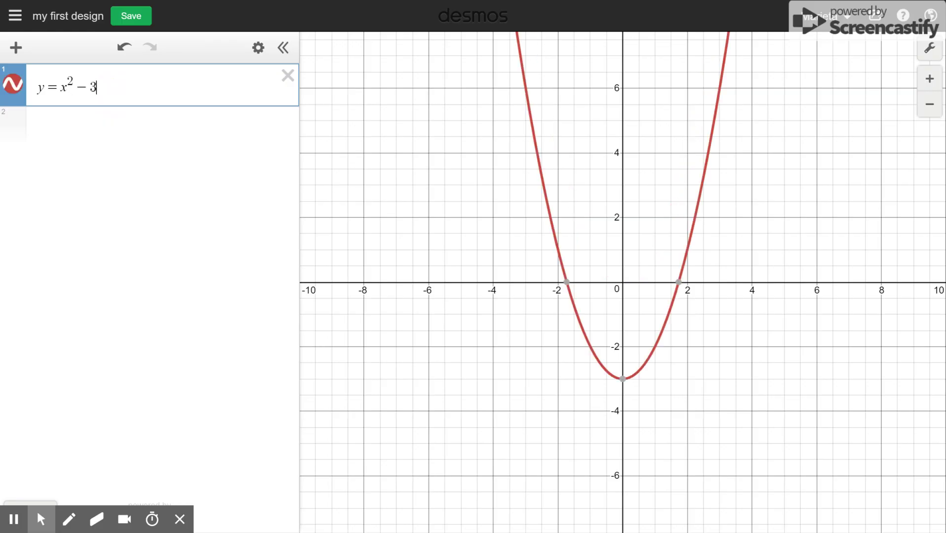
- Widen the parabola by trying 0.3 as the coefficient of x^2 and settling on 0.1
{"action": "left_click", "coordinate": [60, 88]}
{"action": "type", "text": "0"}
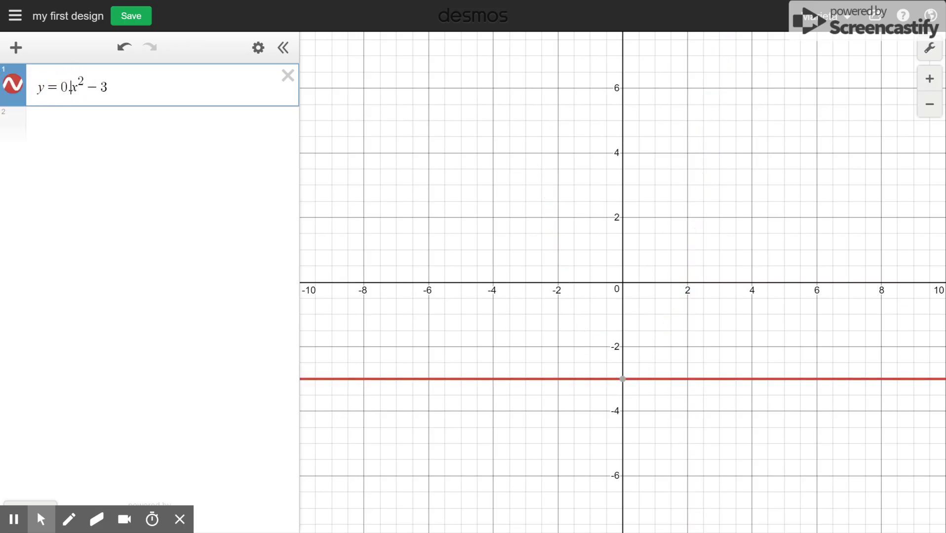
{"action": "type", "text": ".3"}
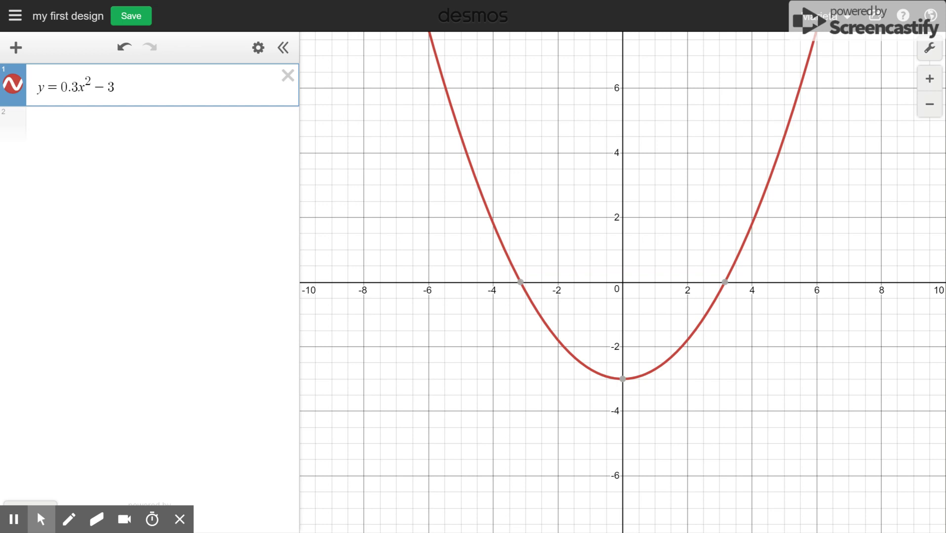
{"action": "key", "text": "BackSpace"}
{"action": "key", "text": "BackSpace"}
{"action": "type", "text": ".1"}
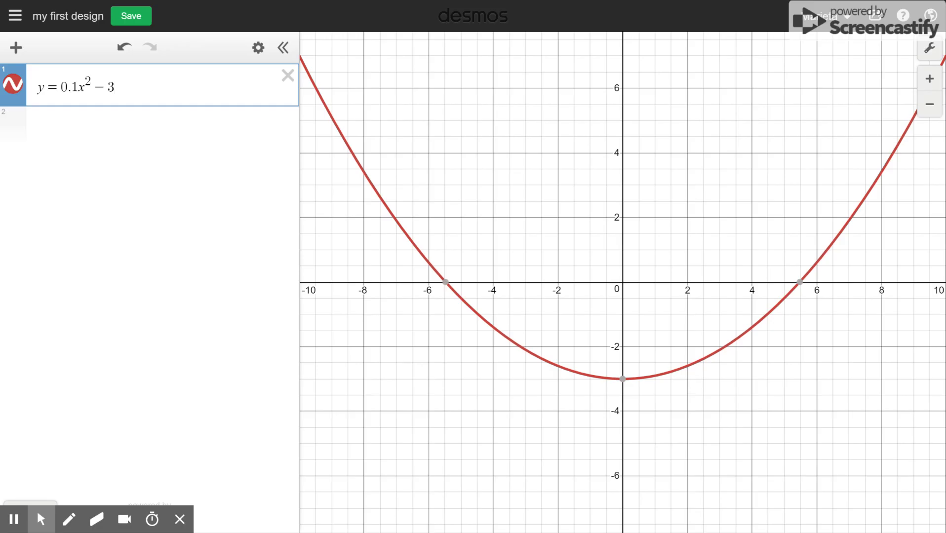
- Restrict the parabola's domain to {-6.5 < x < 6.5}
{"action": "type", "text": "{"}
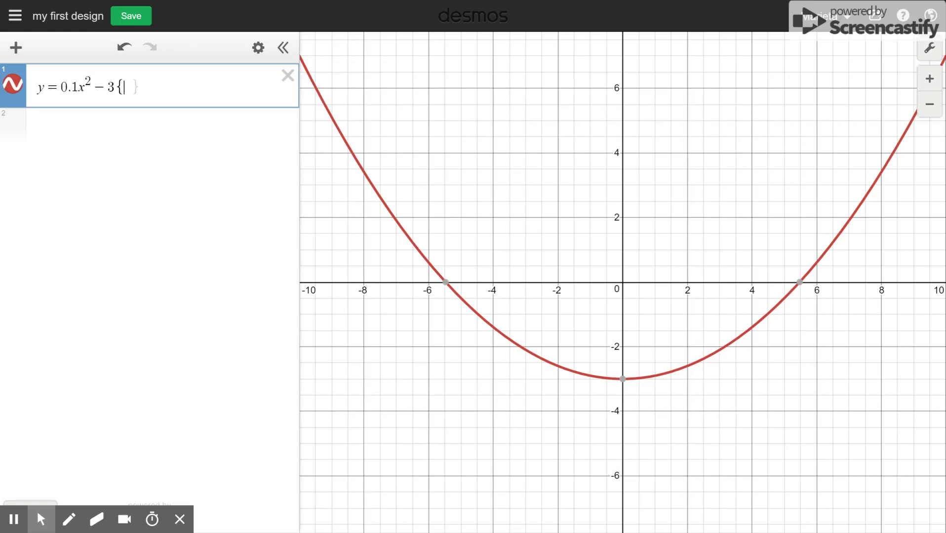
{"action": "type", "text": "-6.5"}
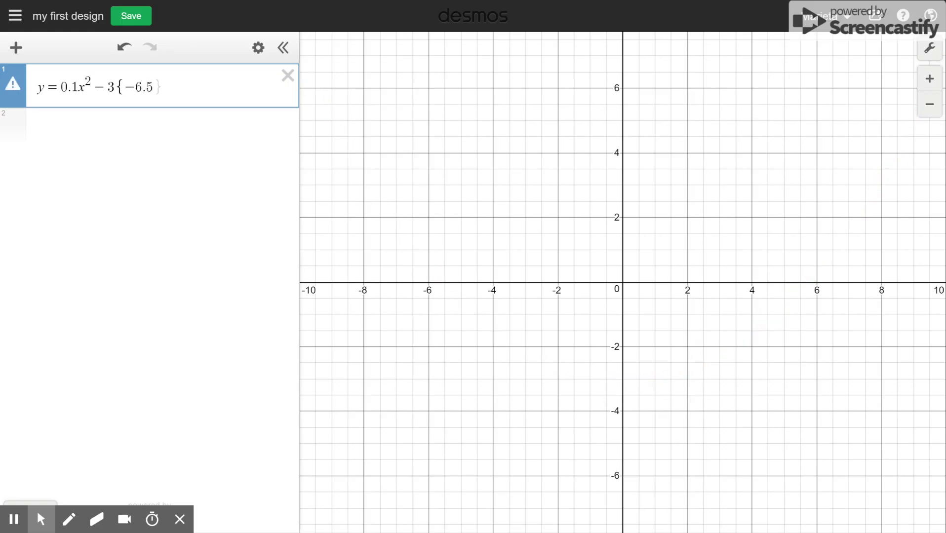
{"action": "type", "text": "<x<6.5"}
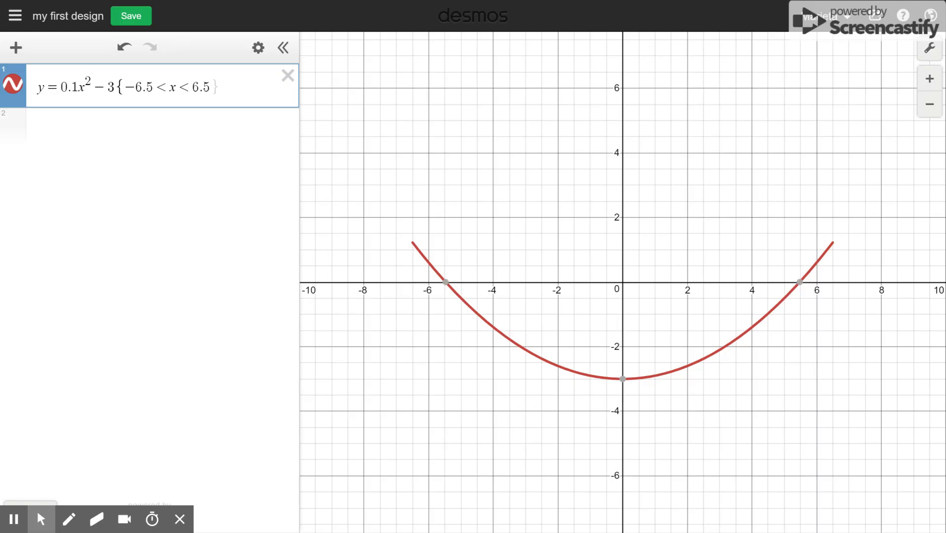
- Add the horizontal line y = 1 as the second expression
{"action": "left_click", "coordinate": [189, 130]}
{"action": "type", "text": "y="}
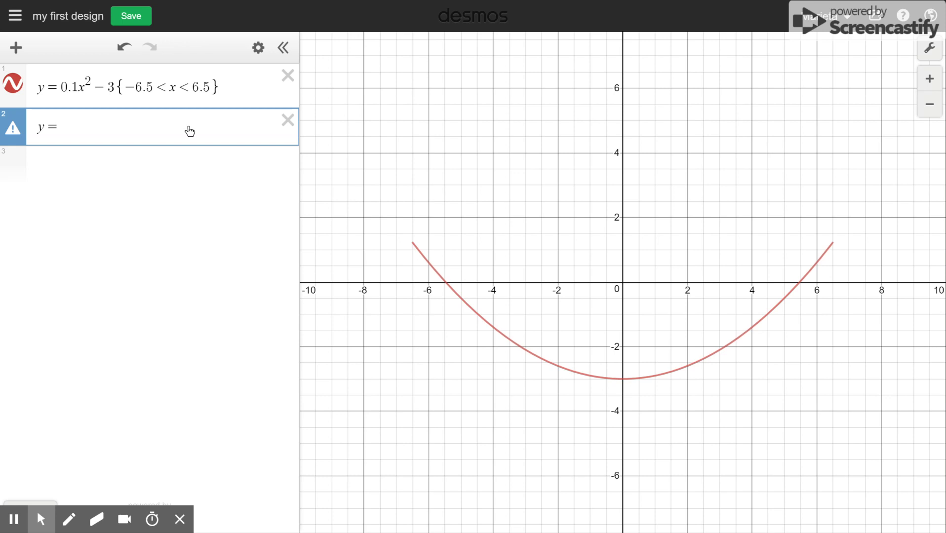
{"action": "type", "text": "1"}
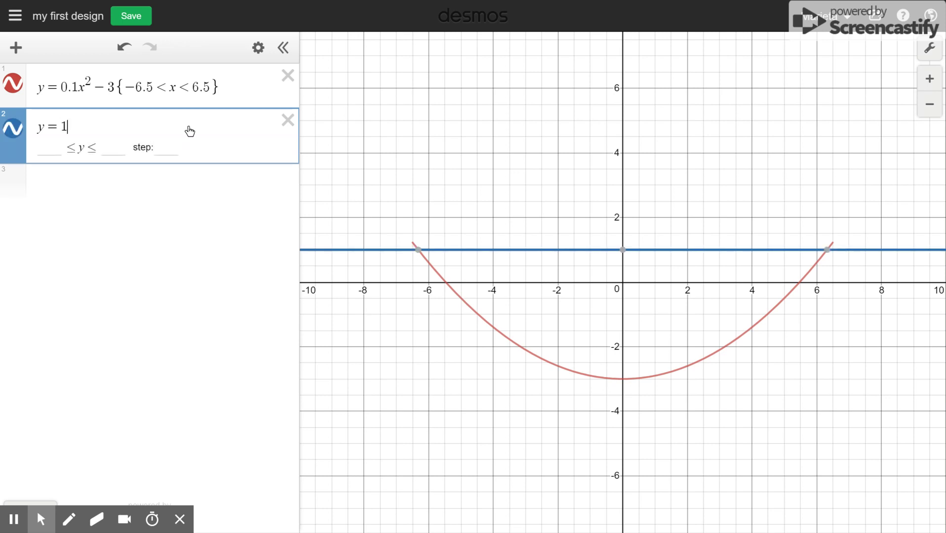
- Check where the line y = 1 meets the parabola and restrict the line to {-6.3 < x < 6.3}
{"action": "type", "text": "{"}
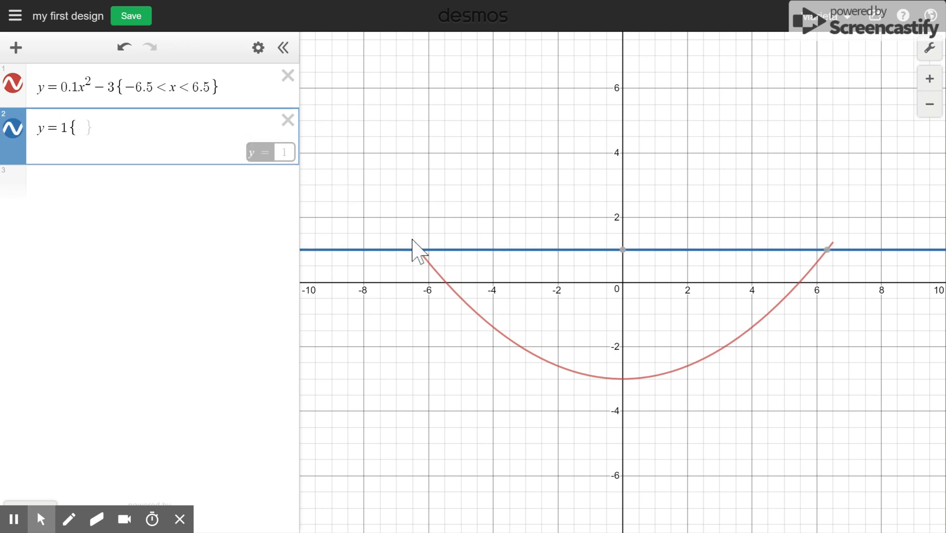
{"action": "mouse_move", "coordinate": [419, 251]}
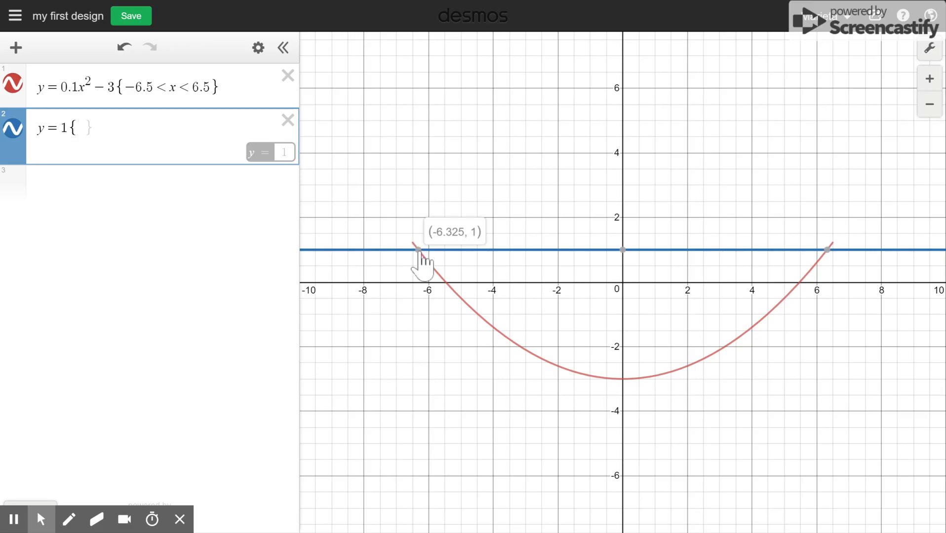
{"action": "left_click", "coordinate": [419, 251]}
{"action": "left_click", "coordinate": [420, 251]}
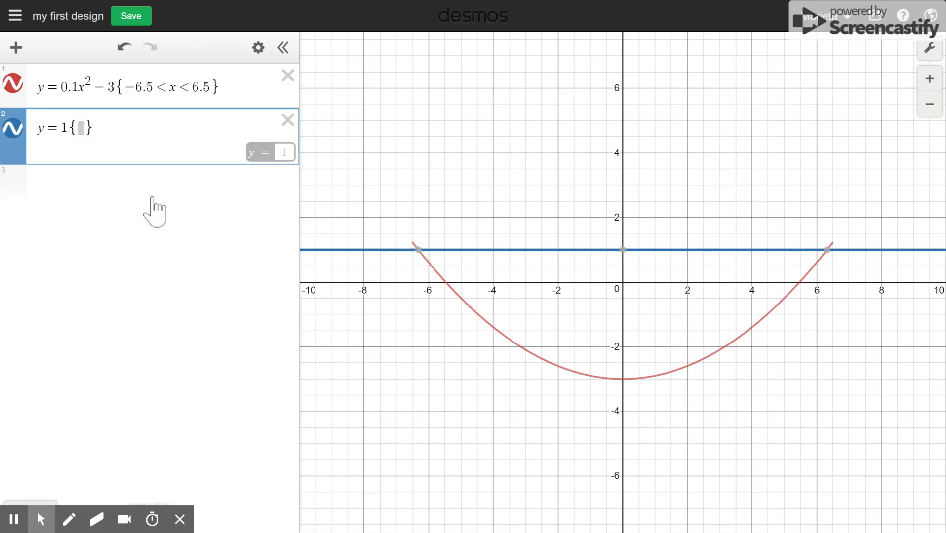
{"action": "left_click", "coordinate": [88, 128]}
{"action": "type", "text": "-6.3<"}
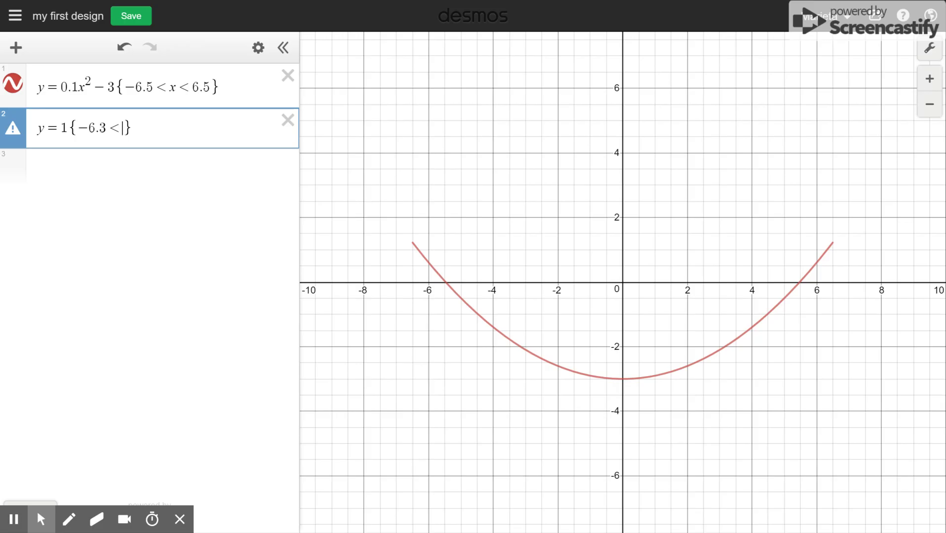
{"action": "type", "text": "x<6.3"}
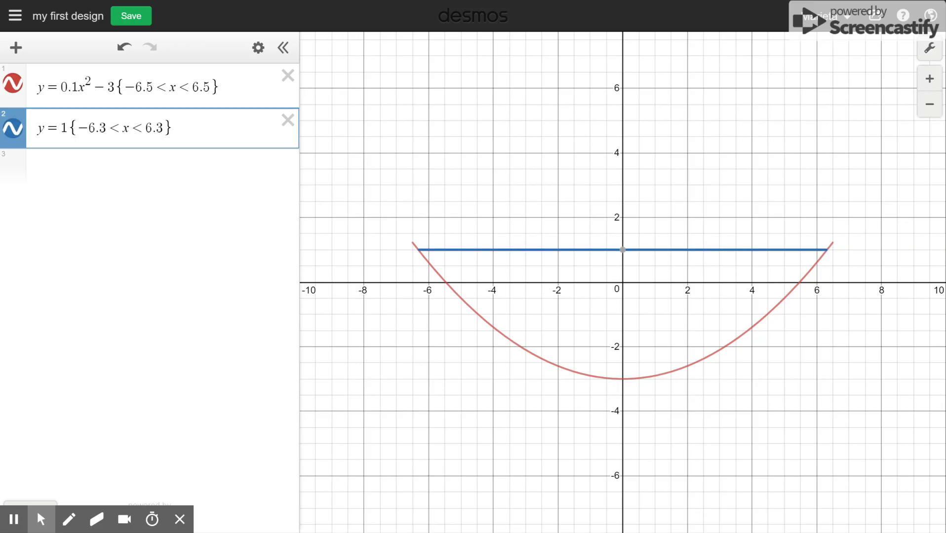
- Add the sine wave y = sin x - 2 as the third expression
{"action": "left_click", "coordinate": [142, 157]}
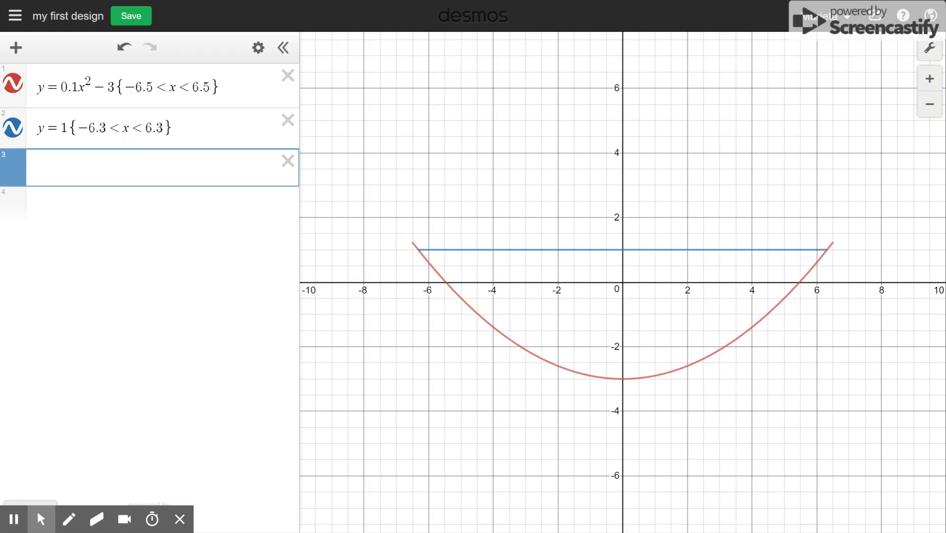
{"action": "type", "text": "y=xinx"}
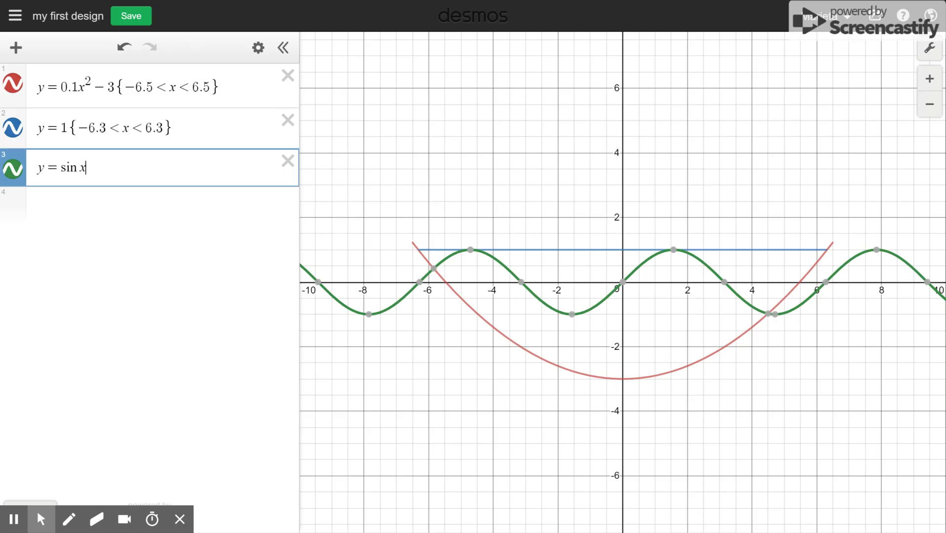
{"action": "type", "text": "-"}
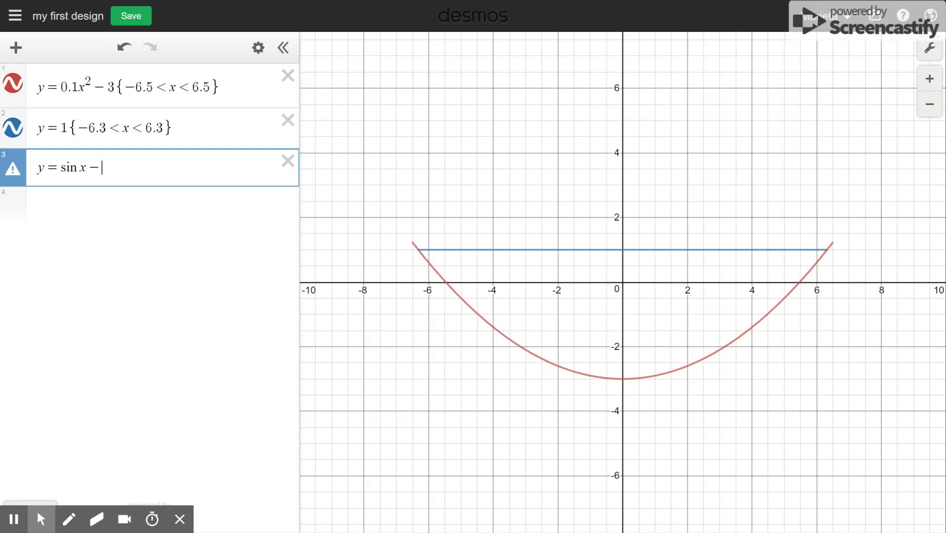
{"action": "type", "text": "2"}
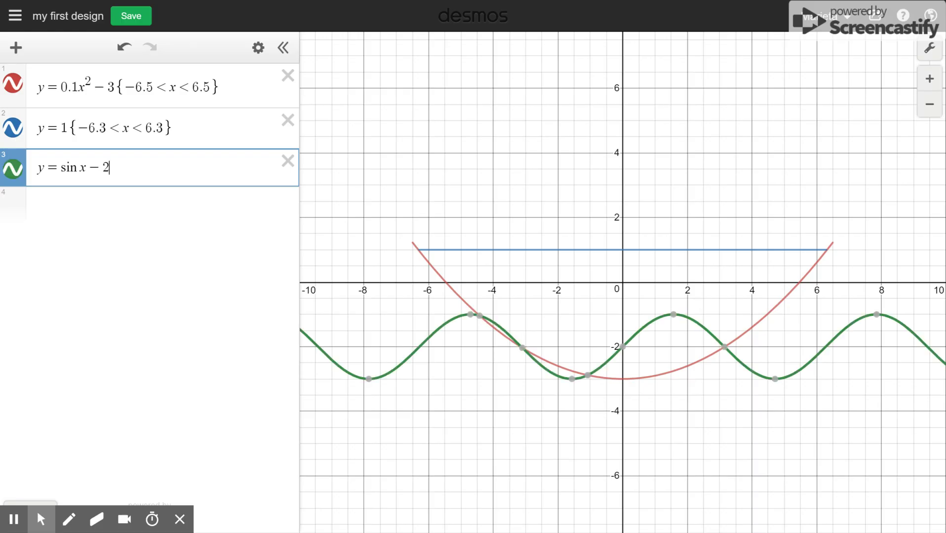
{"action": "left_click", "coordinate": [124, 205]}
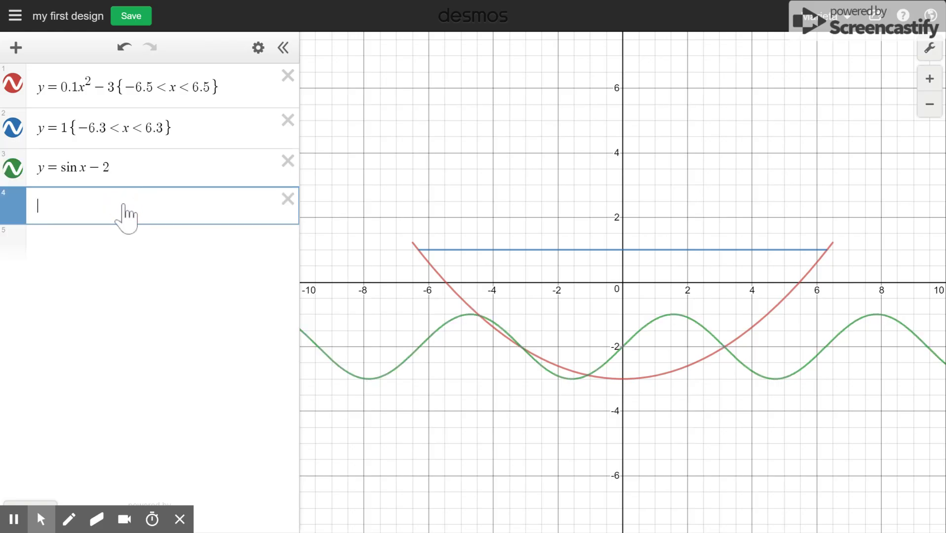
- Duplicate the expression y = sin x - 2 three times in the expression list
{"action": "left_click", "coordinate": [259, 51]}
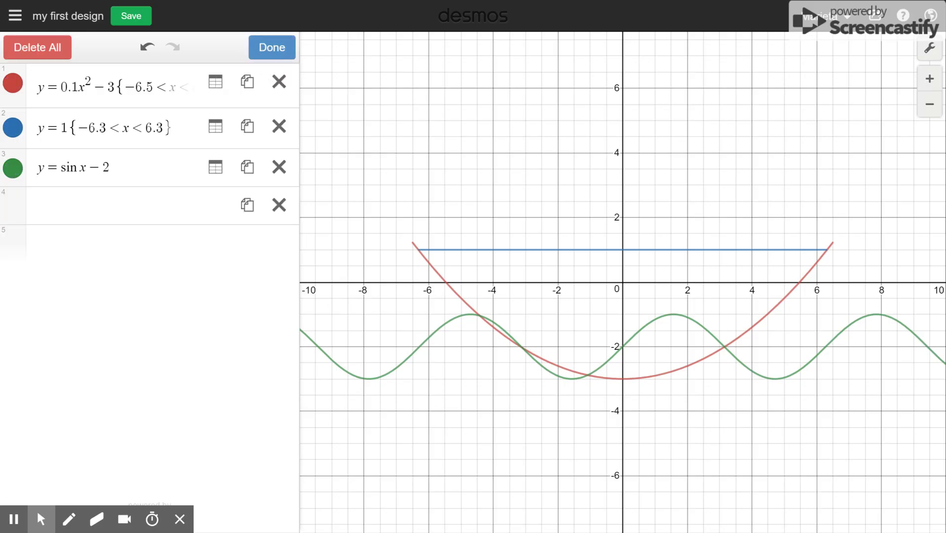
{"action": "left_click", "coordinate": [248, 167]}
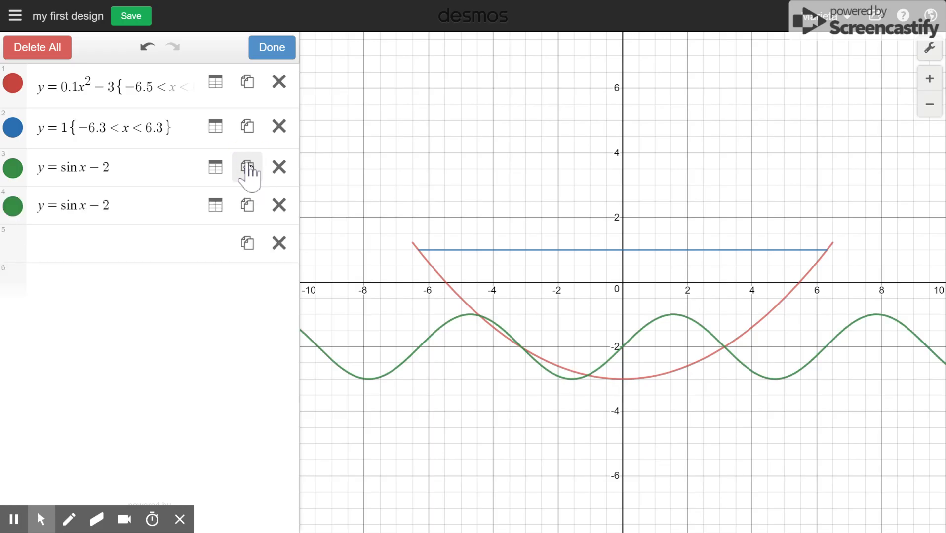
{"action": "left_click", "coordinate": [248, 167]}
{"action": "left_click", "coordinate": [248, 167]}
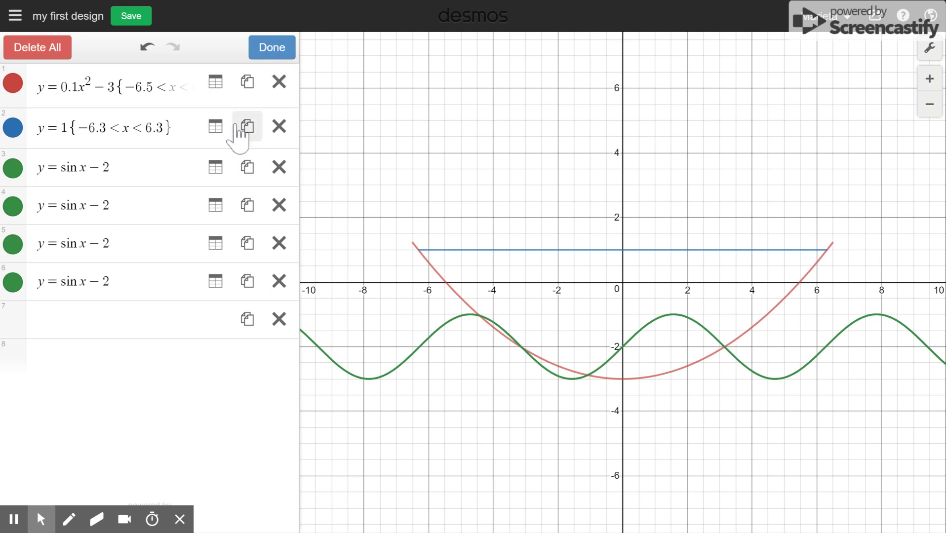
- Change the color of all four y = sin x - 2 curves to blue
{"action": "left_click", "coordinate": [13, 168]}
{"action": "left_click", "coordinate": [149, 162]}
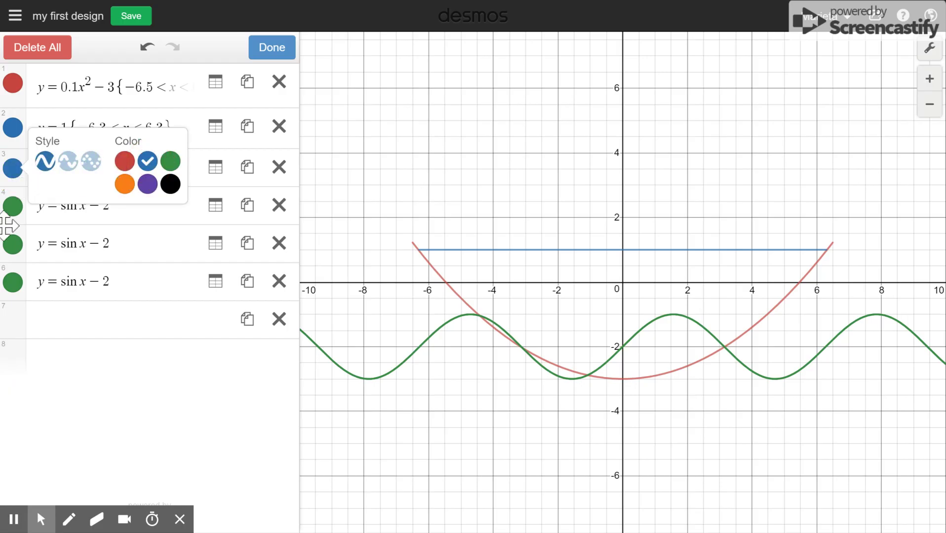
{"action": "left_click", "coordinate": [14, 207]}
{"action": "left_click", "coordinate": [154, 205]}
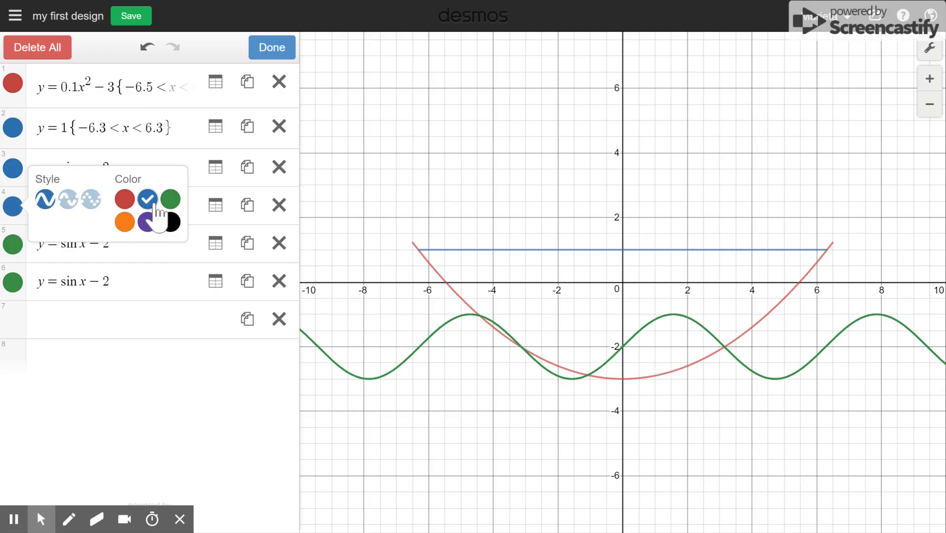
{"action": "left_click", "coordinate": [13, 244]}
{"action": "left_click", "coordinate": [149, 238]}
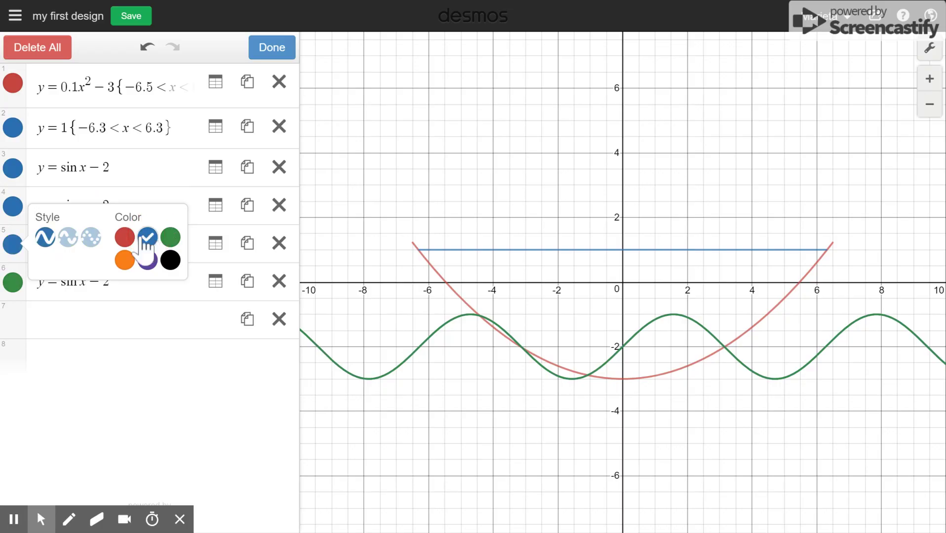
{"action": "left_click", "coordinate": [13, 283]}
{"action": "left_click", "coordinate": [148, 276]}
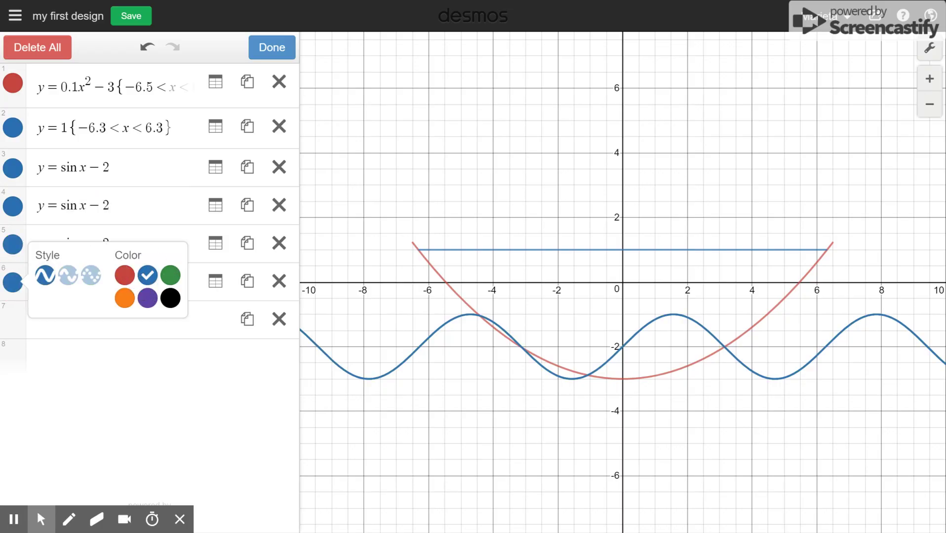
{"action": "left_click", "coordinate": [15, 168]}
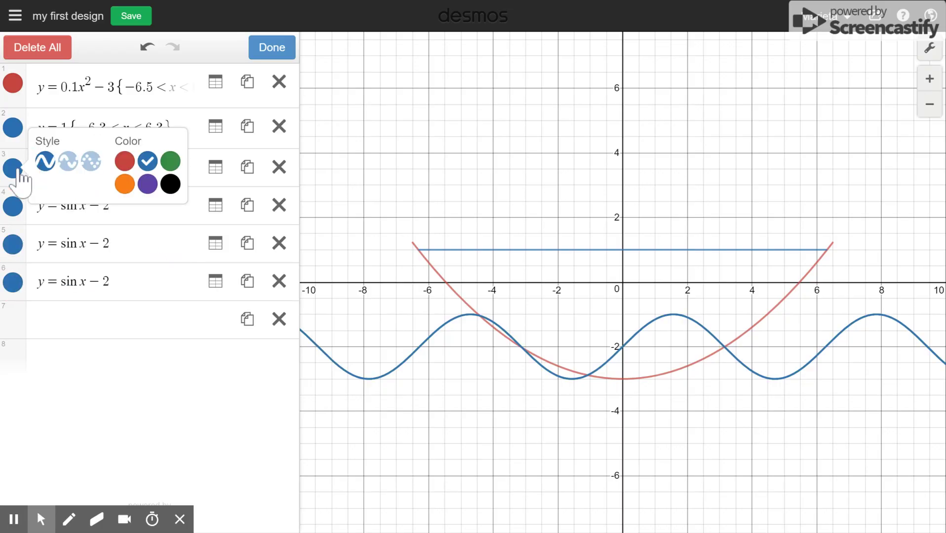
{"action": "left_click", "coordinate": [69, 161]}
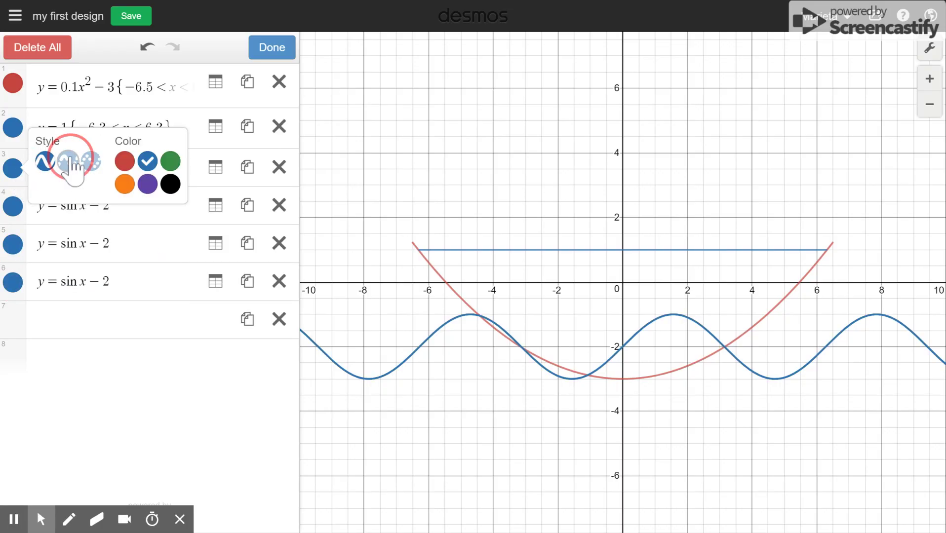
{"action": "left_click", "coordinate": [45, 161]}
- Change the color of the line y = 1 and the parabola to purple, then finish editing the expression list
{"action": "left_click", "coordinate": [18, 130]}
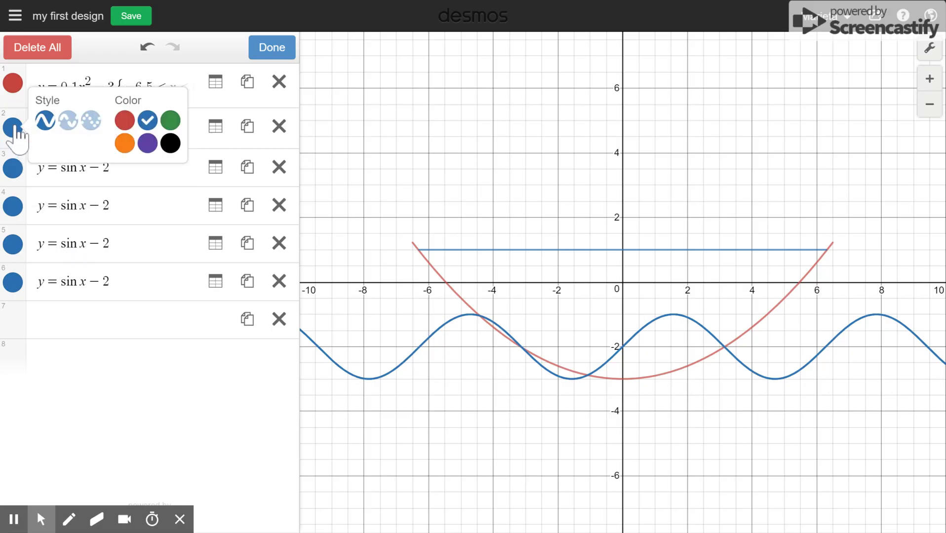
{"action": "left_click", "coordinate": [148, 143]}
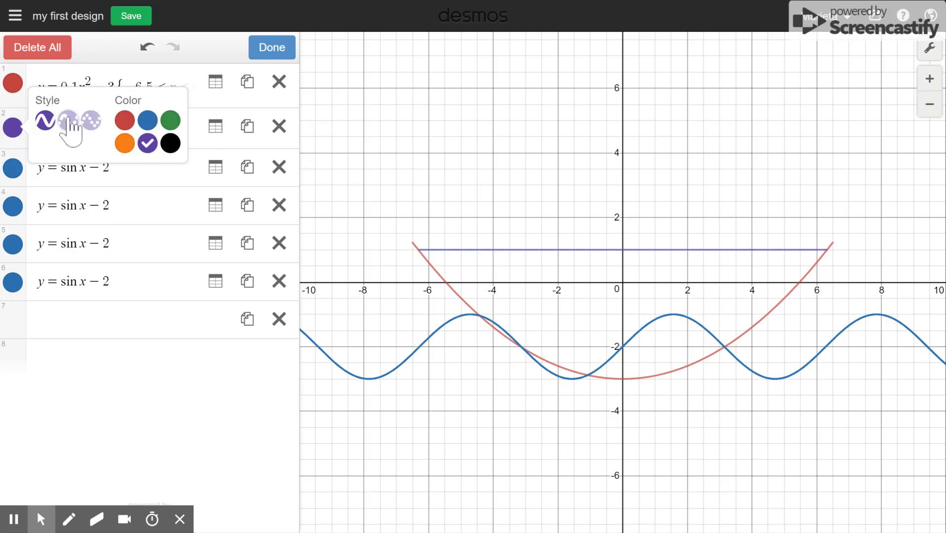
{"action": "left_click", "coordinate": [14, 83]}
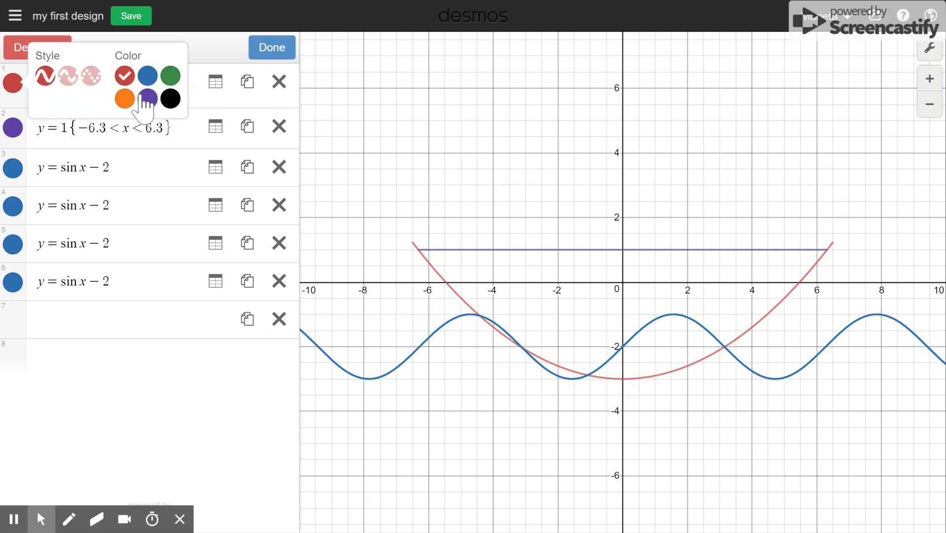
{"action": "left_click", "coordinate": [147, 98]}
{"action": "left_click", "coordinate": [275, 53]}
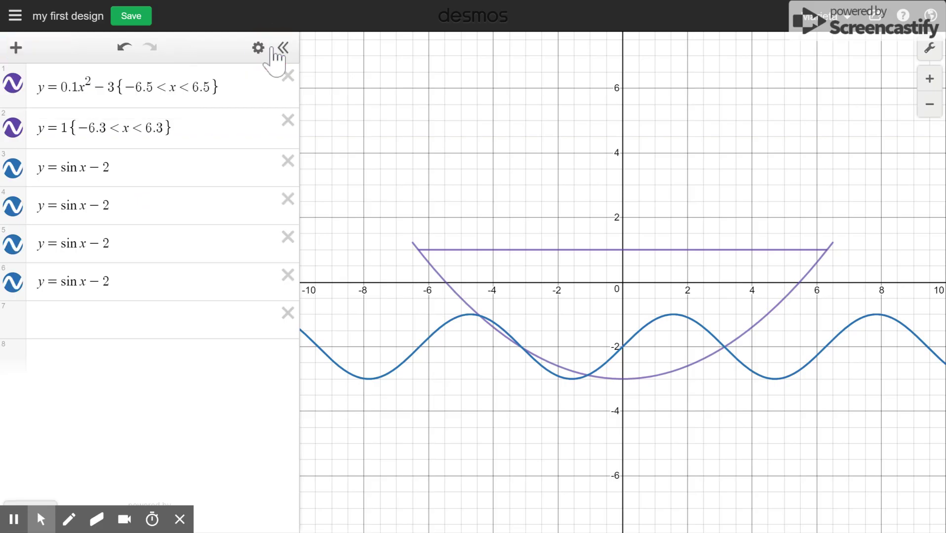
- Change the three duplicate sine expressions to y = sin x - 3, y = sin x - 4 and y = sin x - 5
{"action": "left_click", "coordinate": [140, 200]}
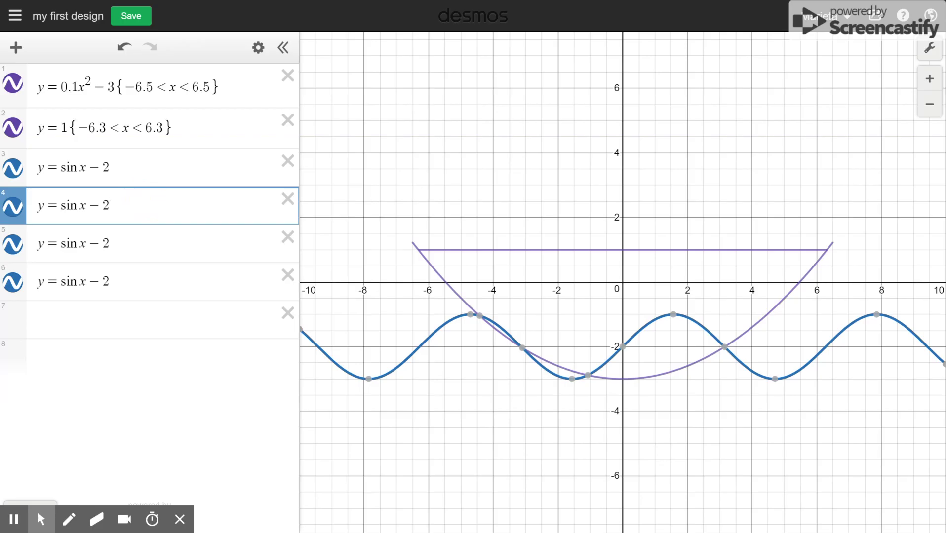
{"action": "key", "text": "BackSpace"}
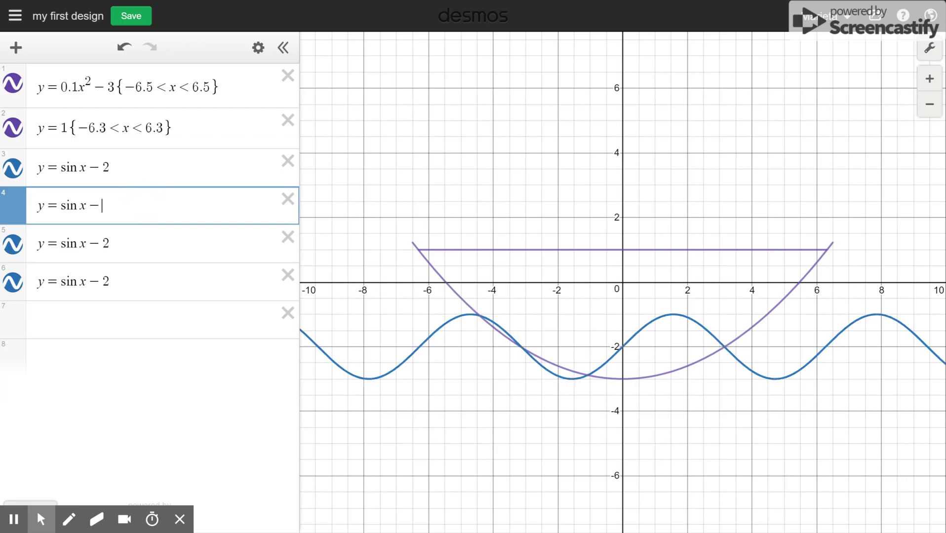
{"action": "type", "text": "3"}
{"action": "left_click", "coordinate": [141, 242]}
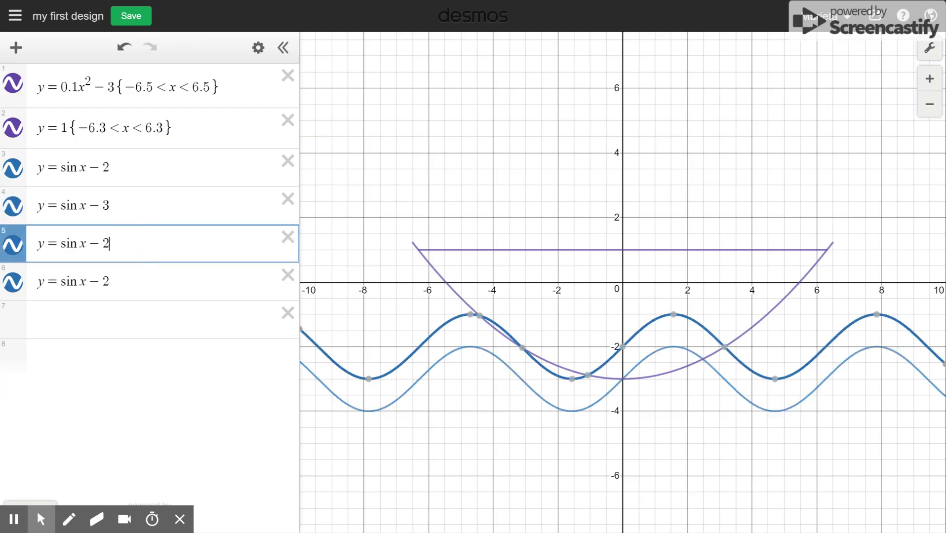
{"action": "key", "text": "BackSpace"}
{"action": "type", "text": "4"}
{"action": "left_click", "coordinate": [129, 280]}
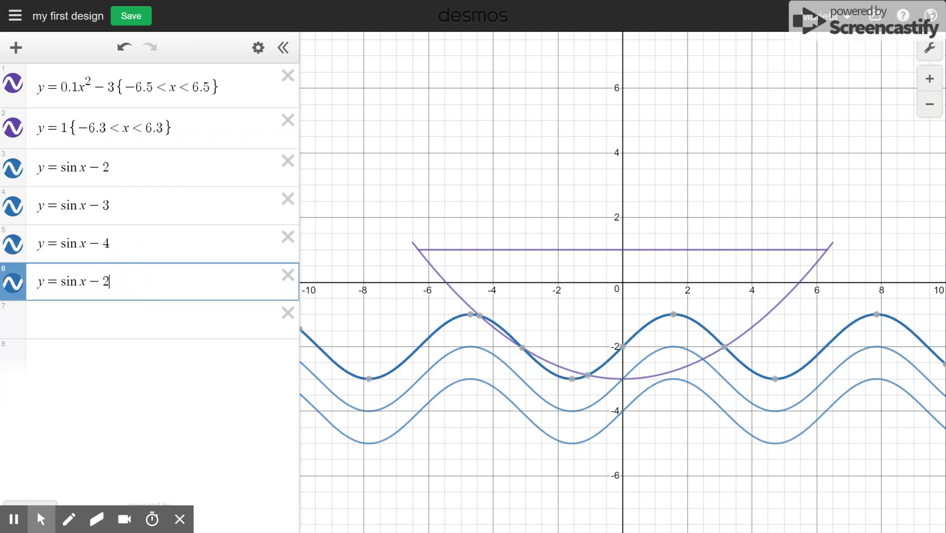
{"action": "key", "text": "BackSpace"}
{"action": "type", "text": "5"}
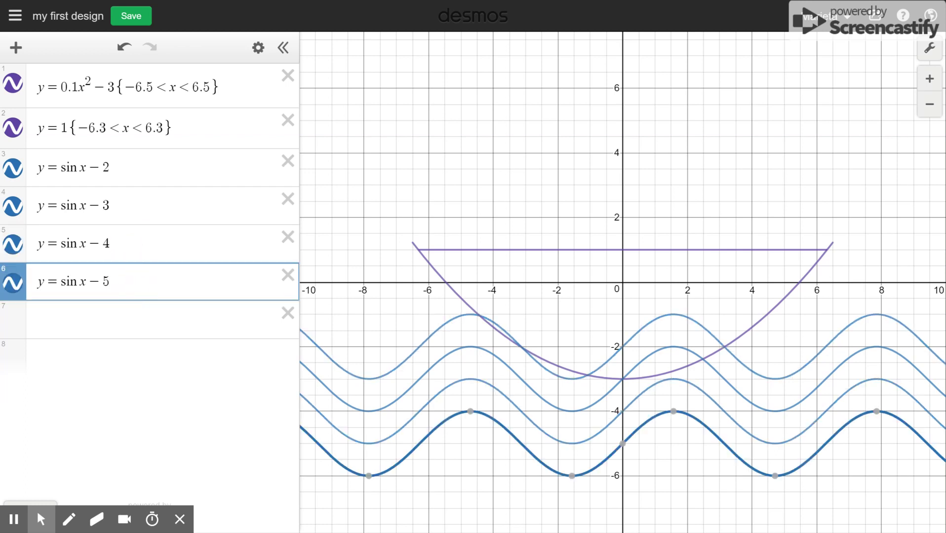
{"action": "left_click", "coordinate": [432, 190]}
- Add the rational function y = 1/(x - 3) as the seventh expression
{"action": "left_click", "coordinate": [157, 321]}
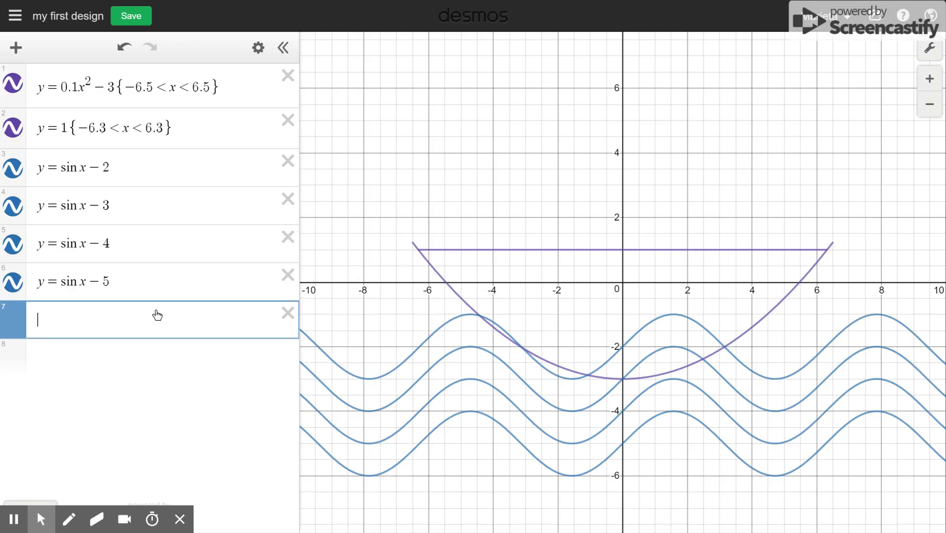
{"action": "type", "text": "y=1/x"}
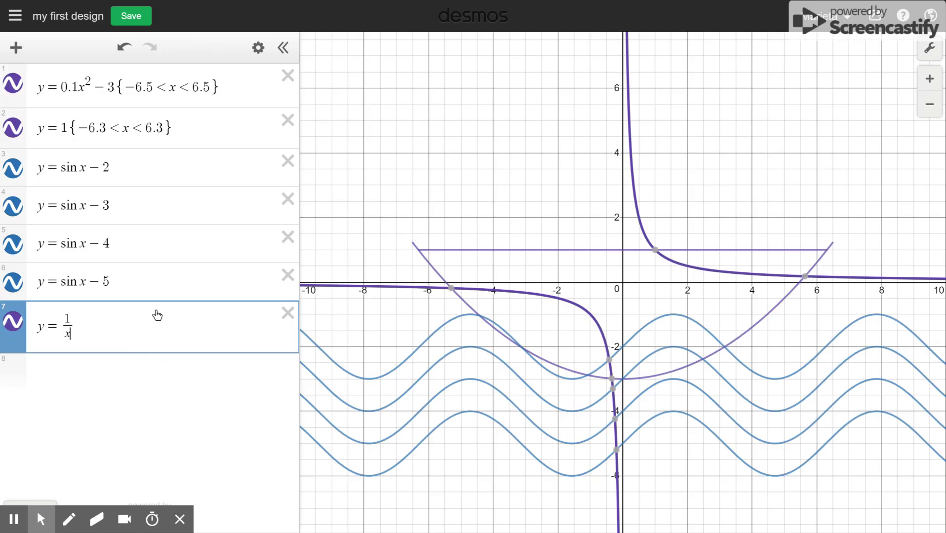
{"action": "type", "text": "-"}
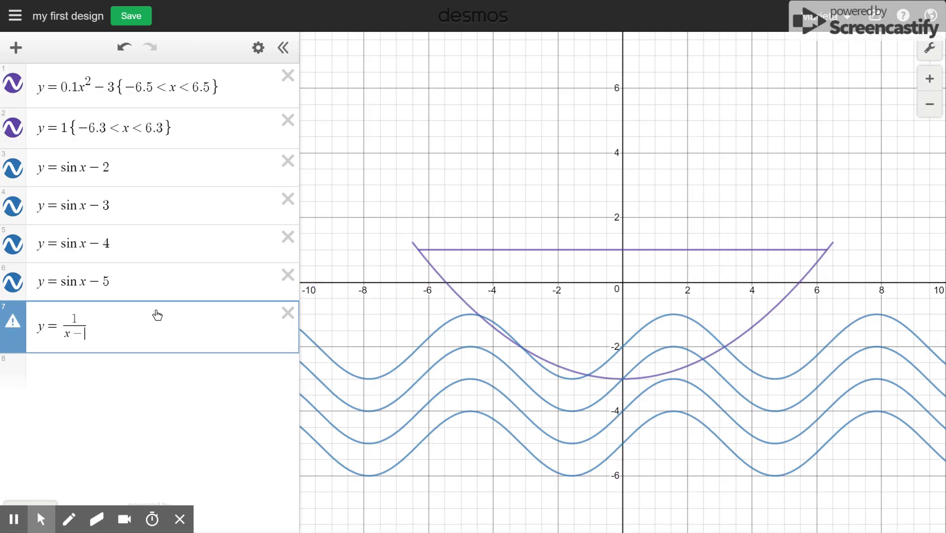
{"action": "type", "text": "3"}
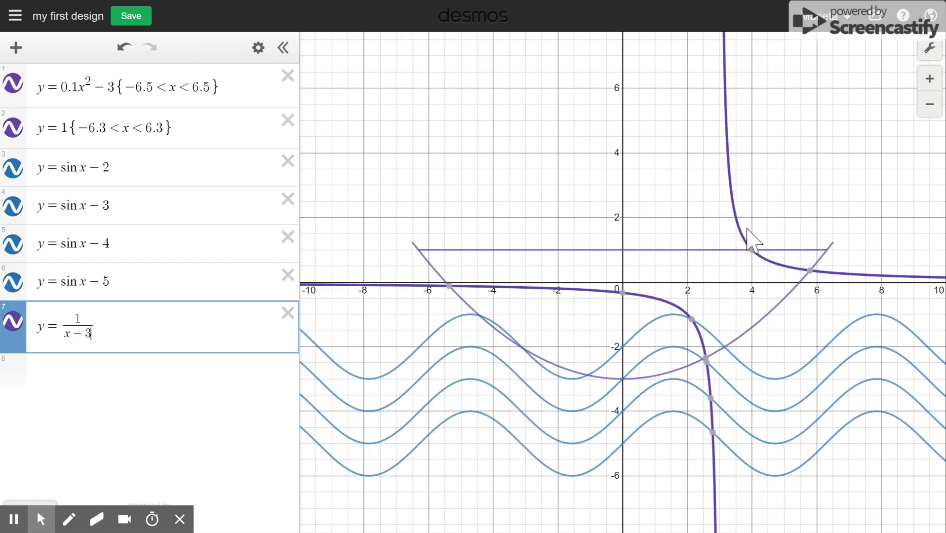
- Restrict the curve y = 1/(x - 3) to the domain {3.17 < x < 4}
{"action": "mouse_move", "coordinate": [752, 251]}
{"action": "type", "text": "{3"}
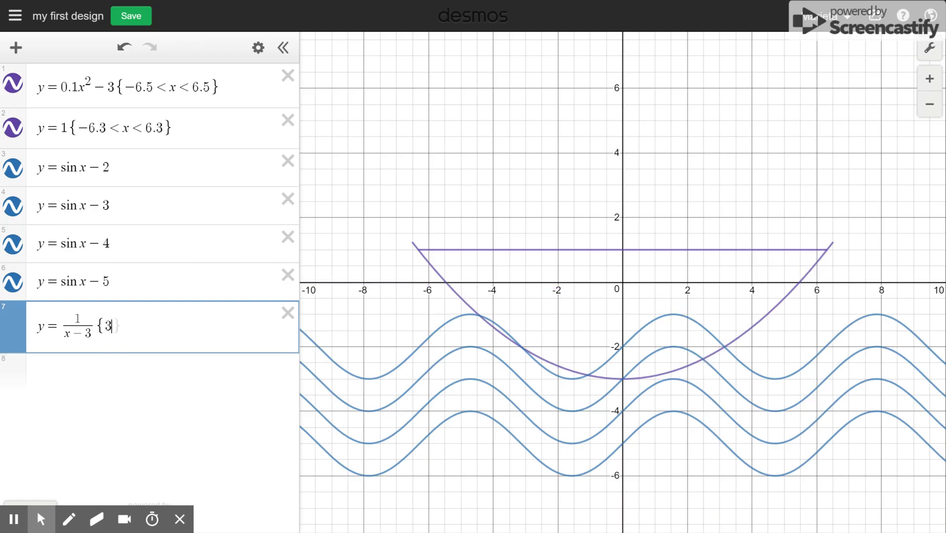
{"action": "type", "text": ".1 < x < 4"}
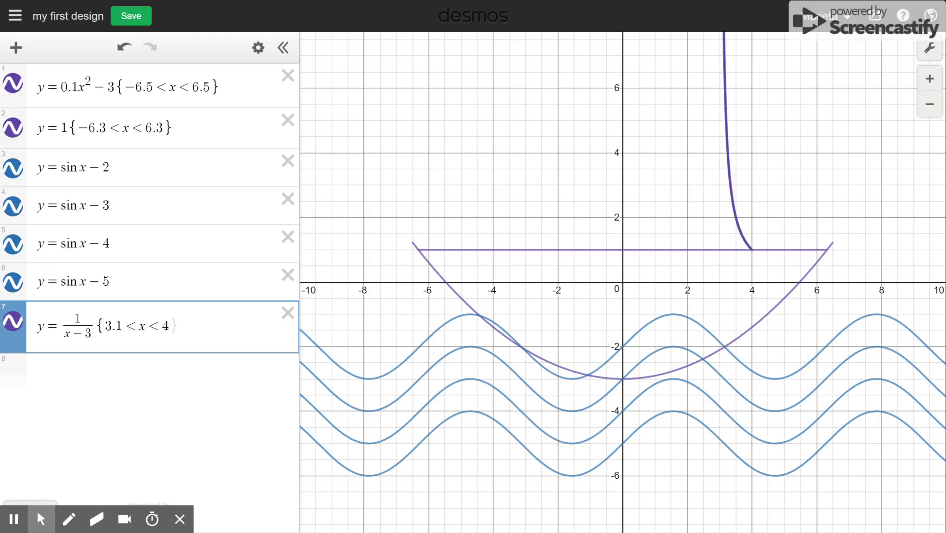
{"action": "left_click", "coordinate": [123, 330]}
{"action": "key", "text": "BackSpace"}
{"action": "type", "text": "2"}
{"action": "key", "text": "BackSpace"}
{"action": "type", "text": "17"}
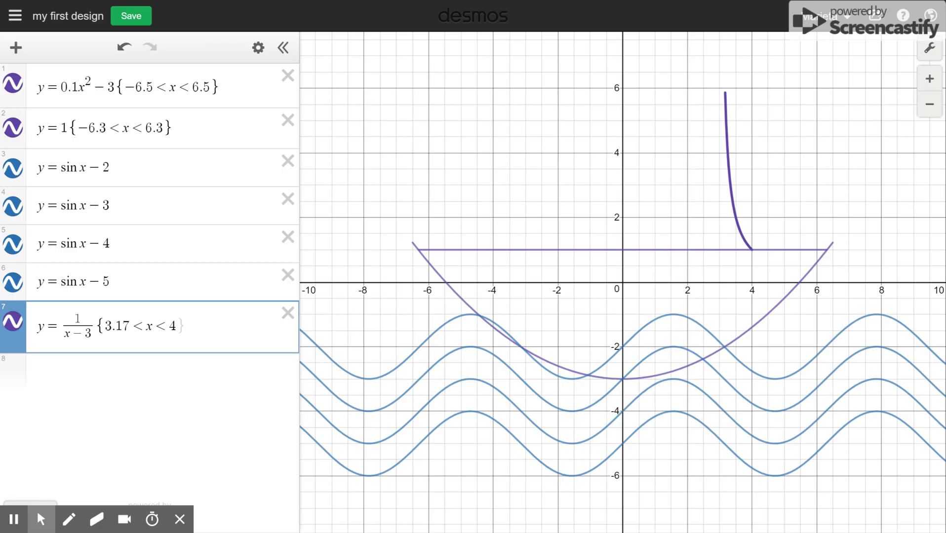
{"action": "left_click", "coordinate": [141, 381]}
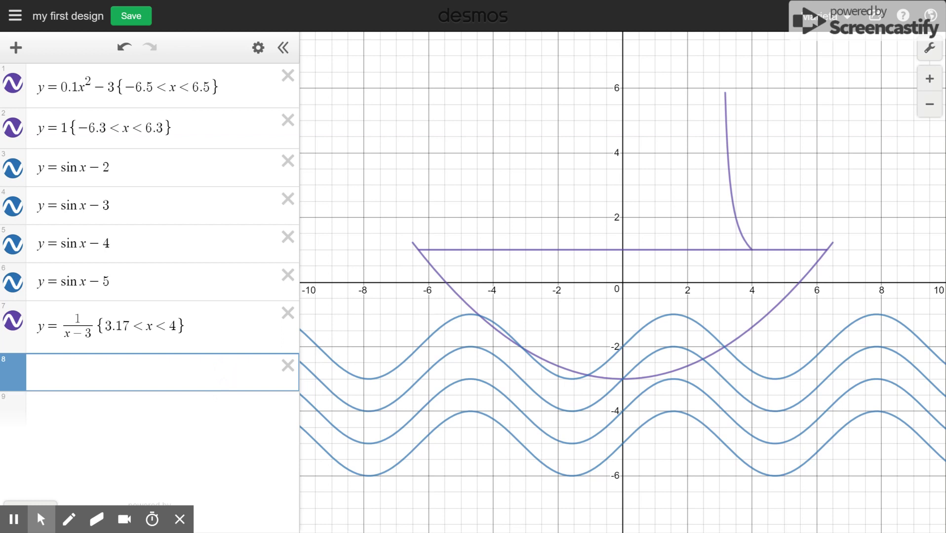
- Duplicate the restricted y = 1/(x - 3) expression and change the copy's numerator to -1
{"action": "left_click", "coordinate": [257, 48]}
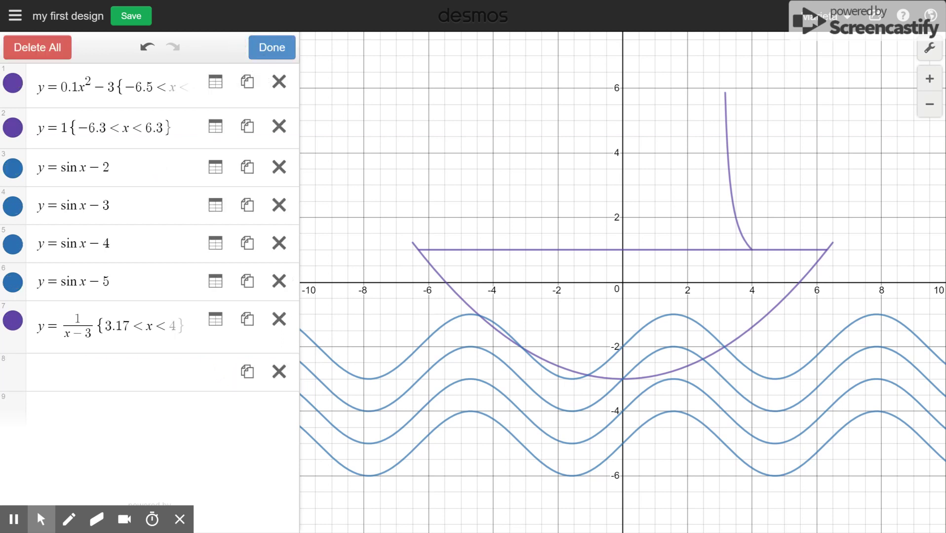
{"action": "left_click", "coordinate": [247, 319]}
{"action": "left_click", "coordinate": [270, 49]}
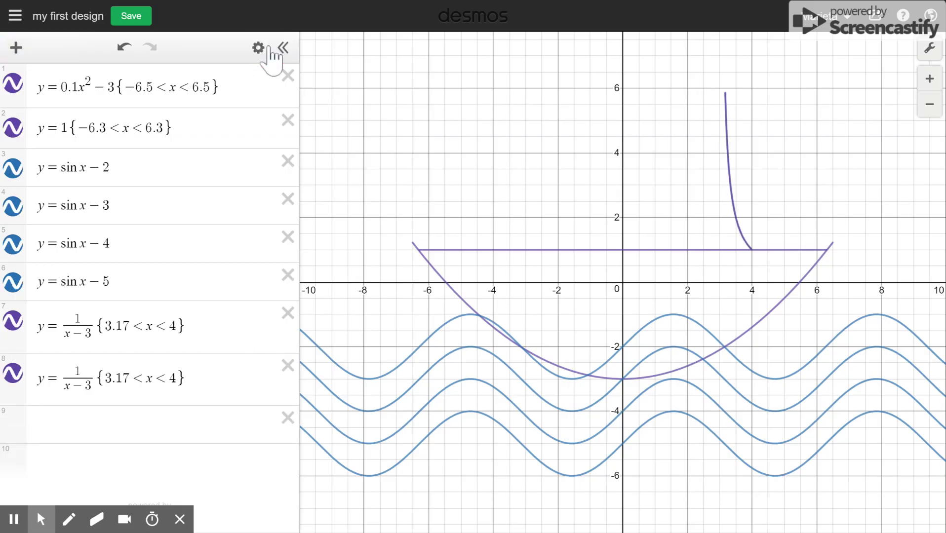
{"action": "left_click", "coordinate": [74, 371]}
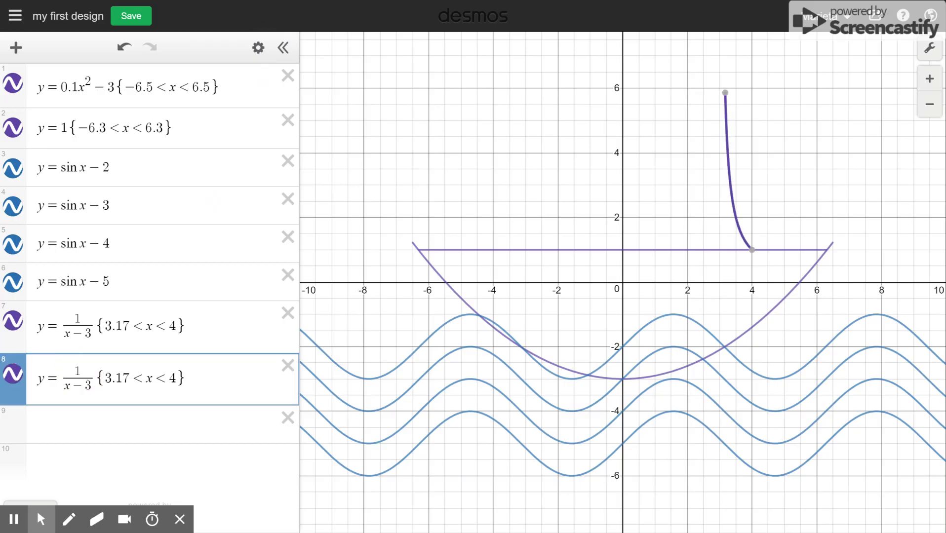
{"action": "type", "text": "-"}
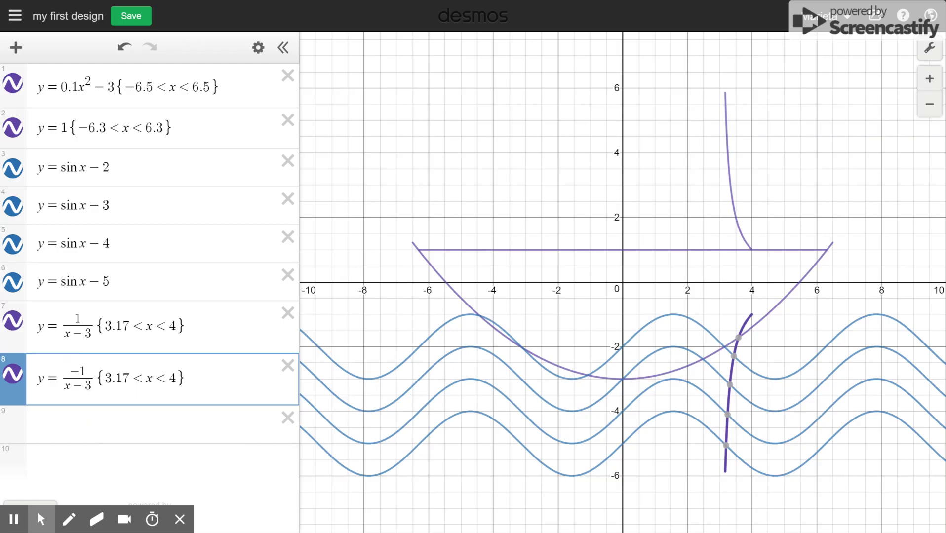
{"action": "key", "text": "BackSpace"}
{"action": "type", "text": "-"}
- Remove the domain restriction from the eighth expression, leaving y = -1/(x - 3)
{"action": "left_click", "coordinate": [86, 387]}
{"action": "double_click", "coordinate": [87, 390]}
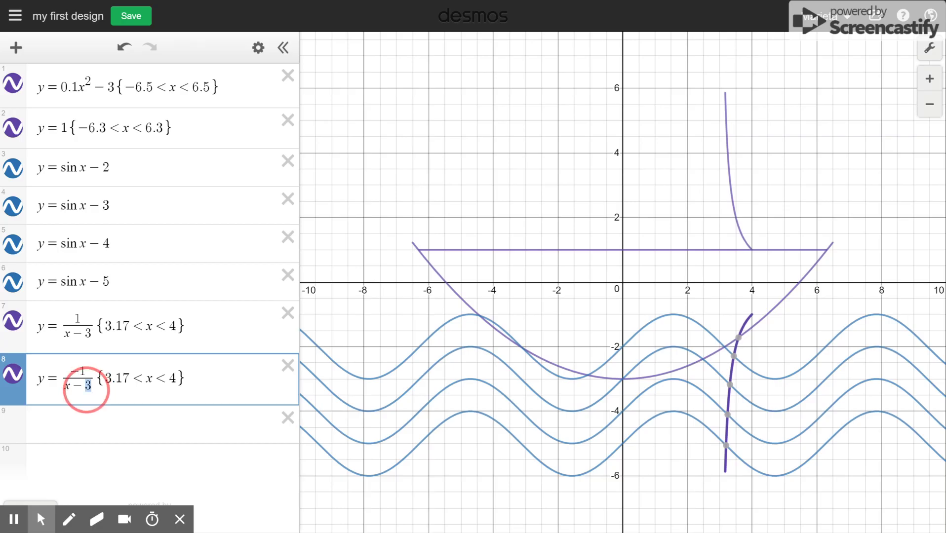
{"action": "left_click_drag", "start_coordinate": [86, 390], "coordinate": [74, 390]}
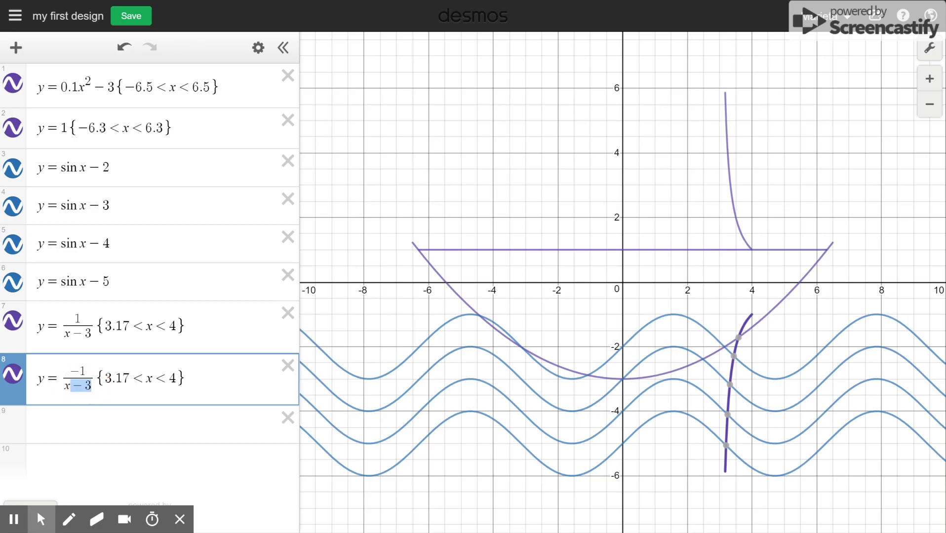
{"action": "left_click_drag", "start_coordinate": [194, 379], "coordinate": [159, 378]}
{"action": "key", "text": "BackSpace"}
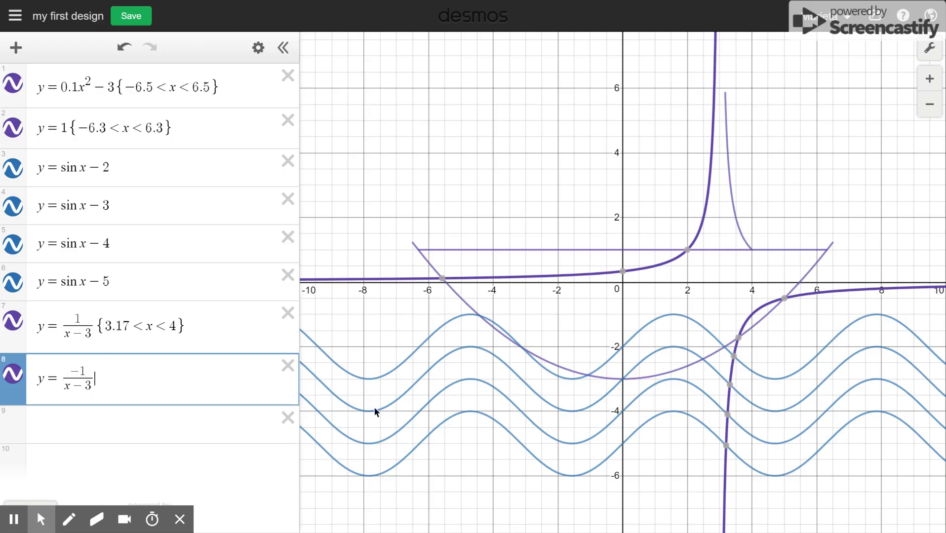
- Check where y = -1/(x - 3) meets the line y = 1 and restrict the curve to {2 < x < 3.17}
{"action": "left_click", "coordinate": [690, 248]}
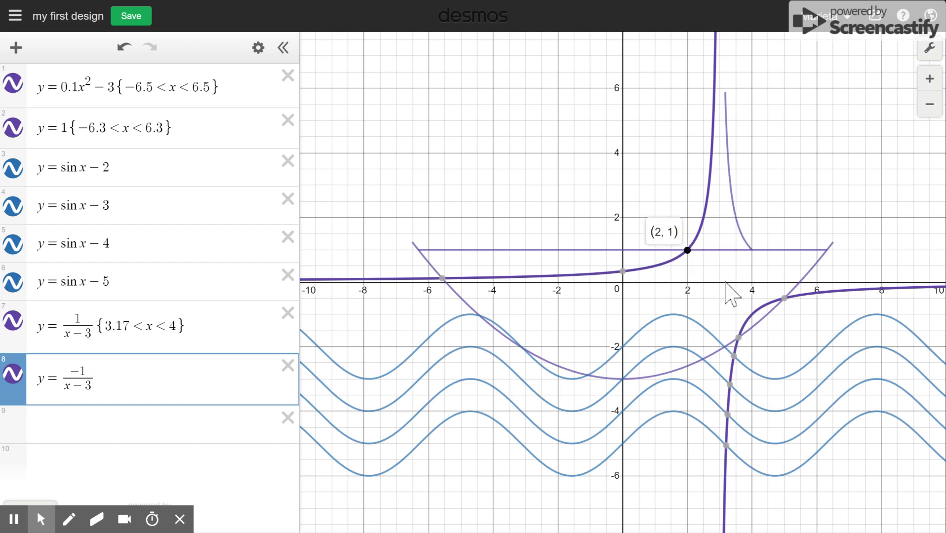
{"action": "left_click", "coordinate": [233, 381]}
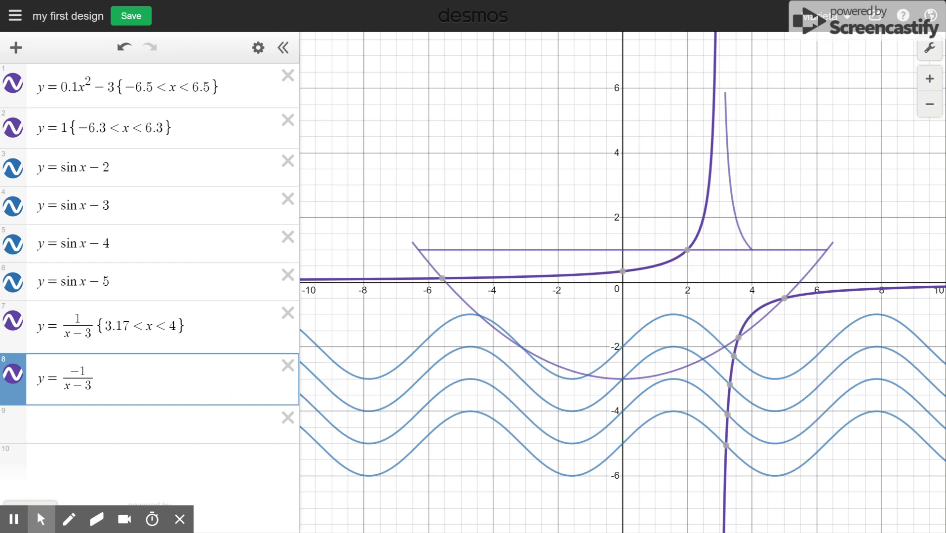
{"action": "type", "text": "{2<x<"}
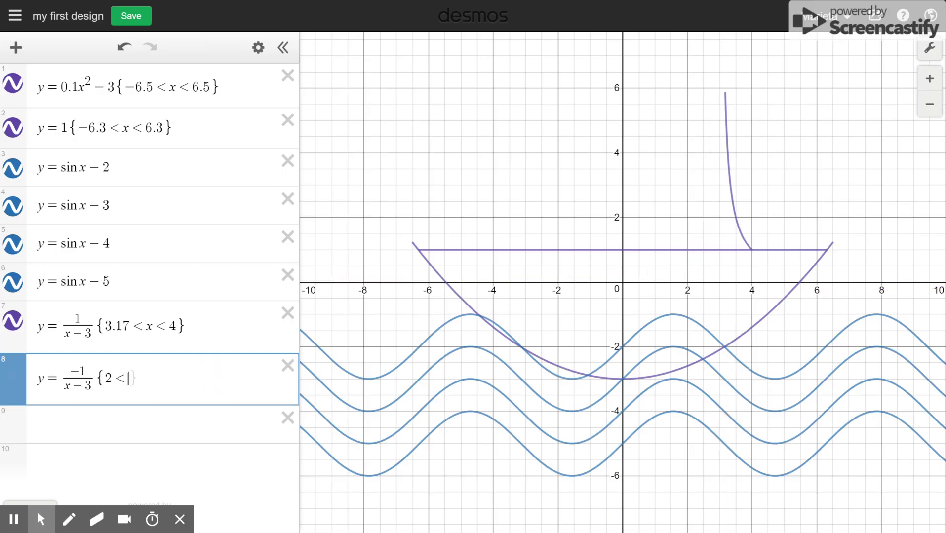
{"action": "type", "text": "3.17"}
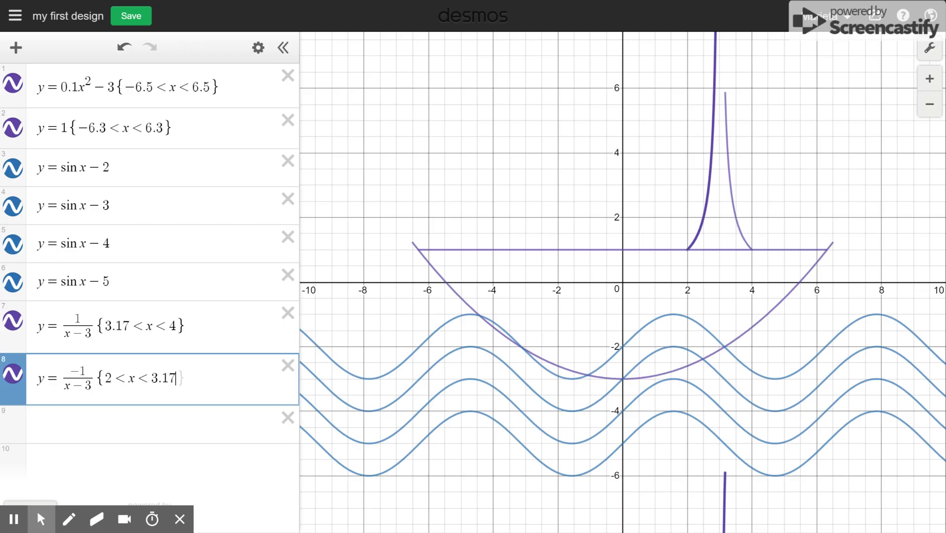
{"action": "type", "text": "}"}
- Change the upper bound of the domain restriction on y = -1/(x - 3) to 2.8
{"action": "key", "text": "BackSpace"}
{"action": "key", "text": "BackSpace"}
{"action": "key", "text": "BackSpace"}
{"action": "key", "text": "BackSpace"}
{"action": "key", "text": "BackSpace"}
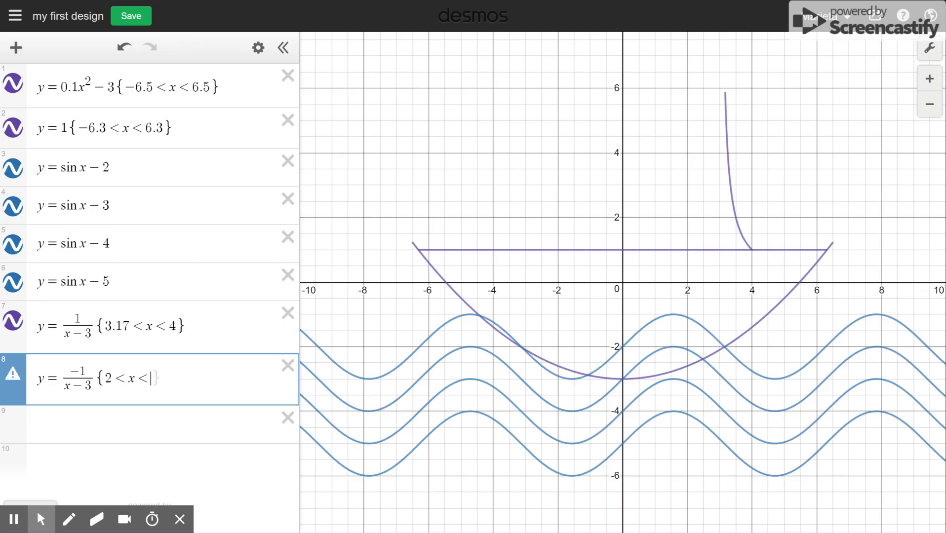
{"action": "type", "text": "1.8"}
{"action": "key", "text": "BackSpace"}
{"action": "key", "text": "BackSpace"}
{"action": "key", "text": "BackSpace"}
{"action": "type", "text": "2.8"}
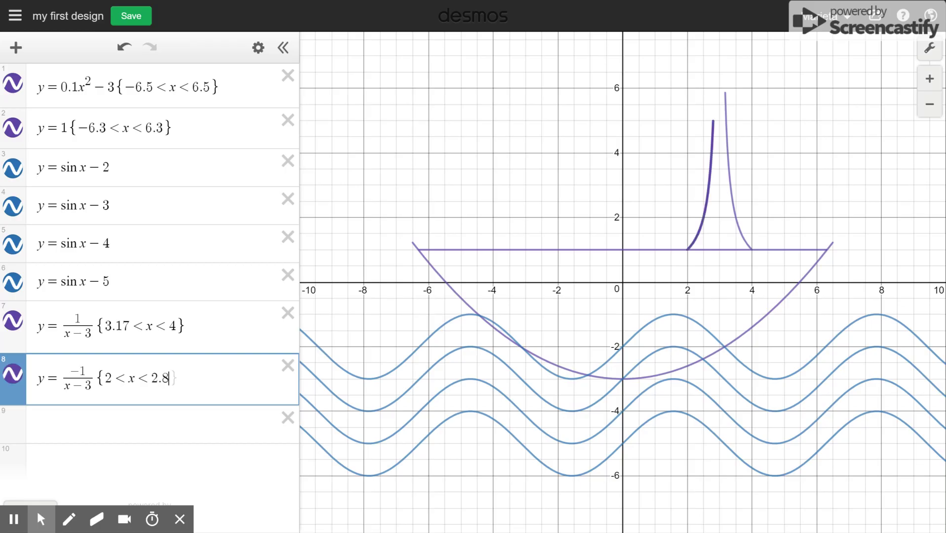
- Fine-tune the upper bound on y = -1/(x - 3) to 2.83 to match the height of the neighboring curve
{"action": "type", "text": "7"}
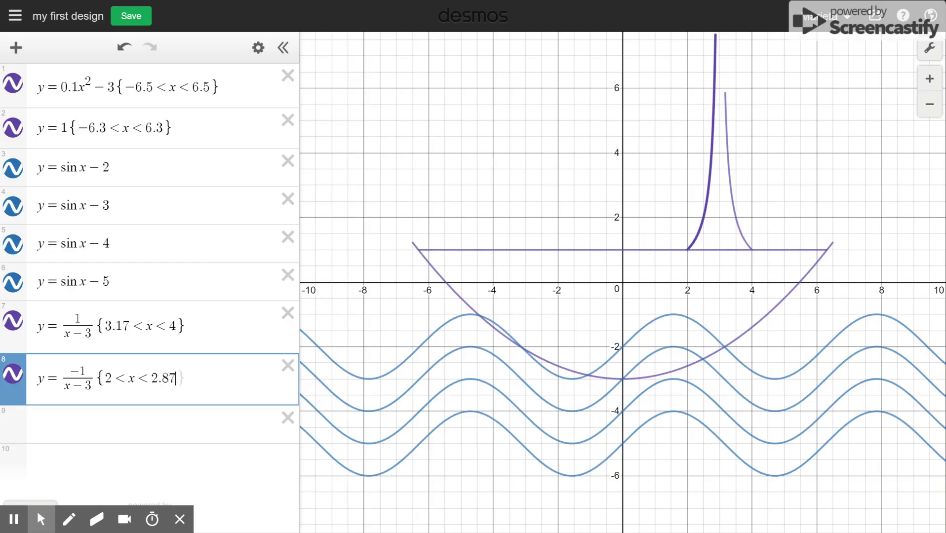
{"action": "key", "text": "BackSpace"}
{"action": "type", "text": "5"}
{"action": "key", "text": "BackSpace"}
{"action": "type", "text": "4"}
{"action": "key", "text": "BackSpace"}
{"action": "type", "text": "3"}
{"action": "left_click", "coordinate": [194, 383]}
- Add the absolute value function y = |x| as the ninth expression
{"action": "left_click", "coordinate": [128, 439]}
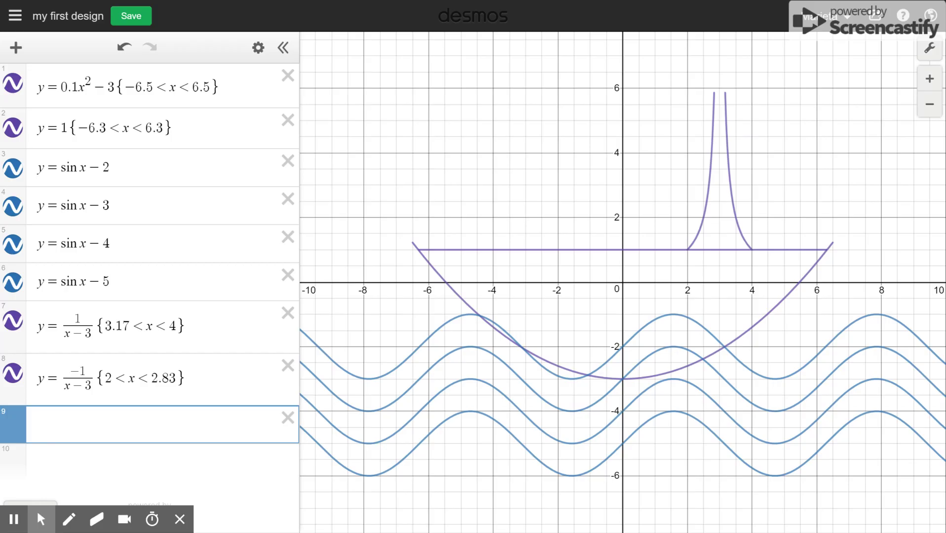
{"action": "type", "text": "y=|"}
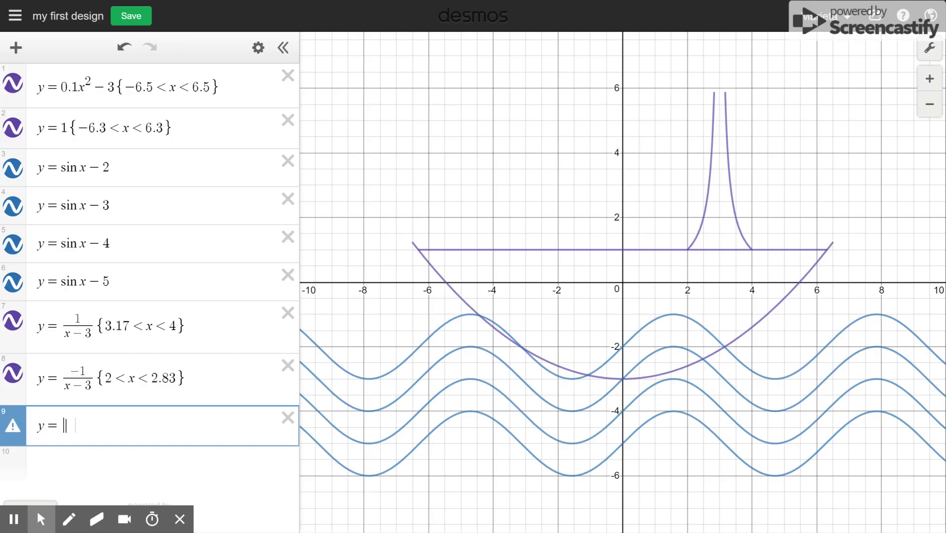
{"action": "type", "text": "x"}
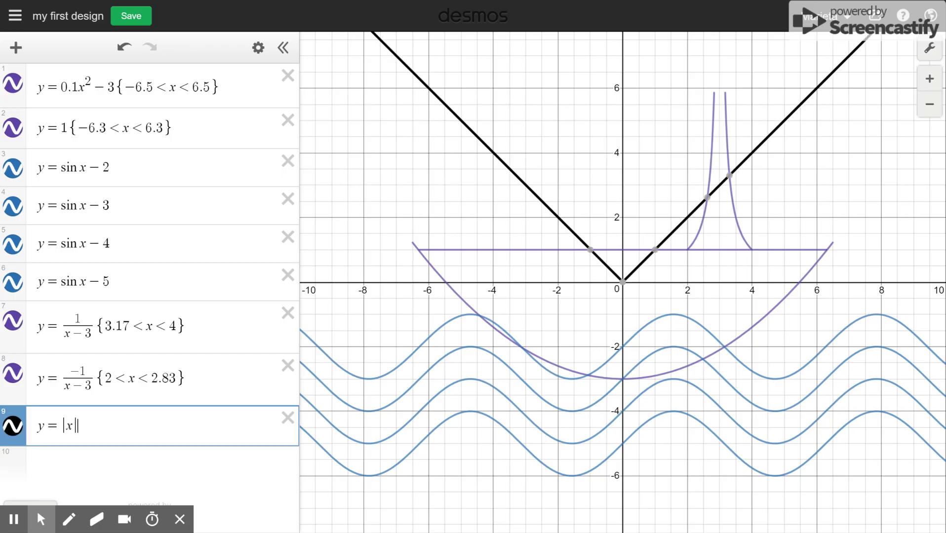
- Try a coefficient of 0.5 in front of |x| in the ninth expression
{"action": "left_click", "coordinate": [98, 432]}
{"action": "left_click", "coordinate": [63, 425]}
{"action": "type", "text": "0.5"}
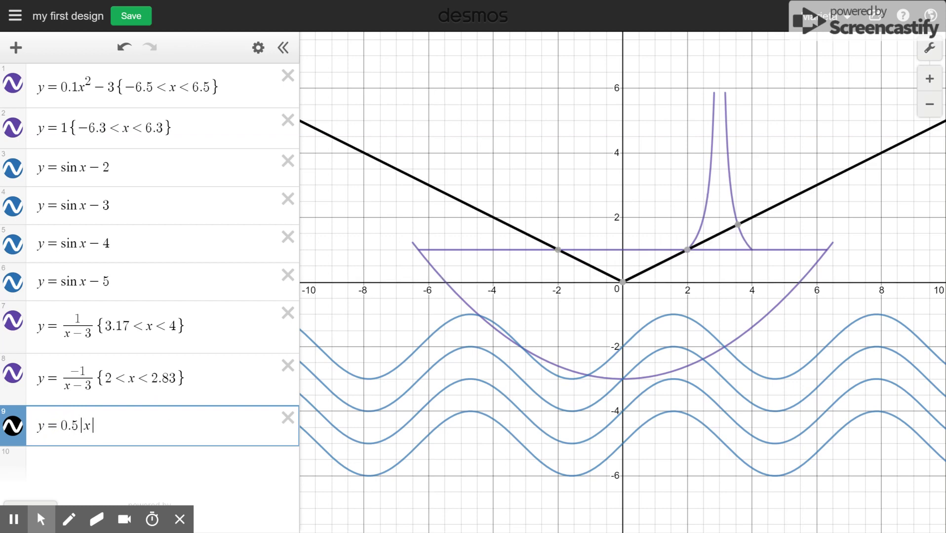
- Change the coefficient of |x| in the ninth expression to 2
{"action": "key", "text": "BackSpace"}
{"action": "key", "text": "BackSpace"}
{"action": "key", "text": "BackSpace"}
{"action": "type", "text": "2"}
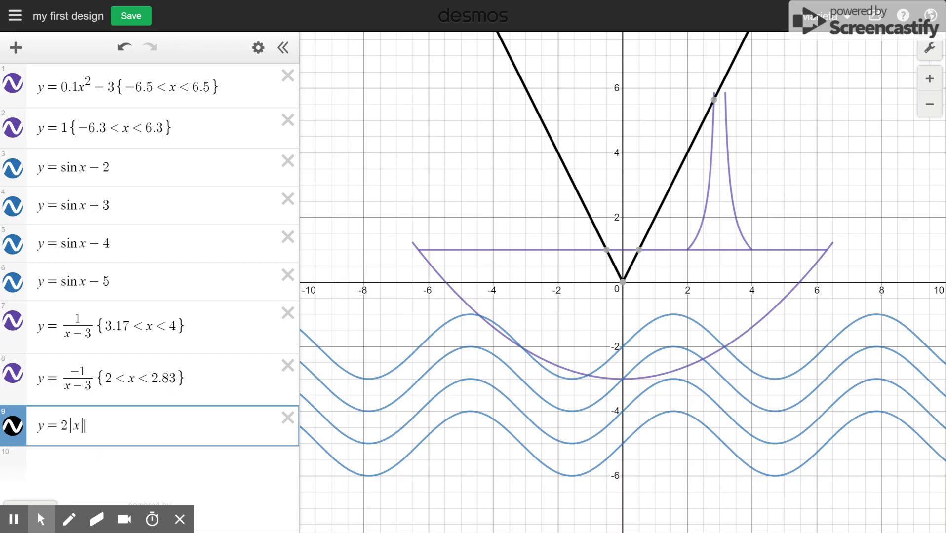
- Shift the V-shaped graph up 6 and left 6, making the ninth expression y = 2|x + 6| + 6
{"action": "type", "text": "+ "}
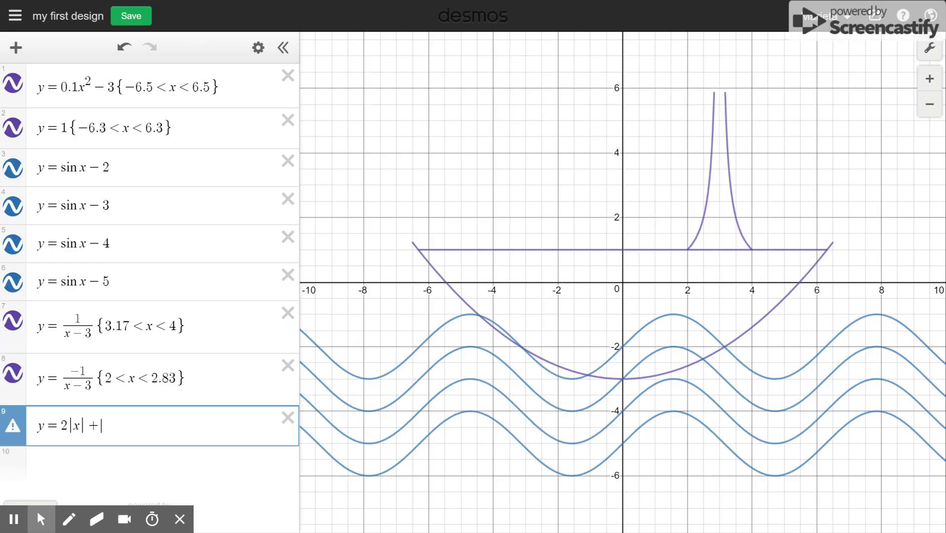
{"action": "type", "text": "6"}
{"action": "left_click", "coordinate": [80, 427]}
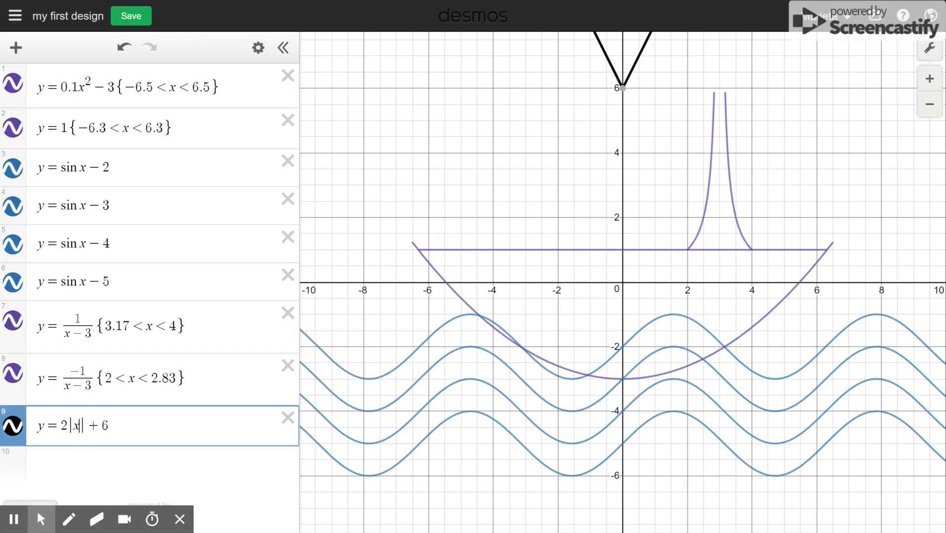
{"action": "type", "text": "+6"}
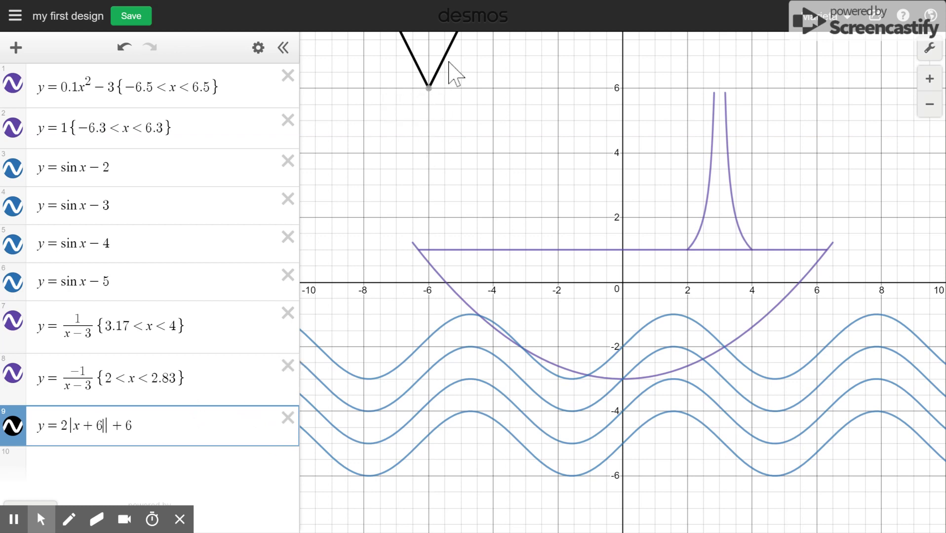
- Trace both arms of the V for suitable endpoints and restrict y = 2|x + 6| + 6 to {-6.5 < x < -5.5}
{"action": "left_click", "coordinate": [413, 56]}
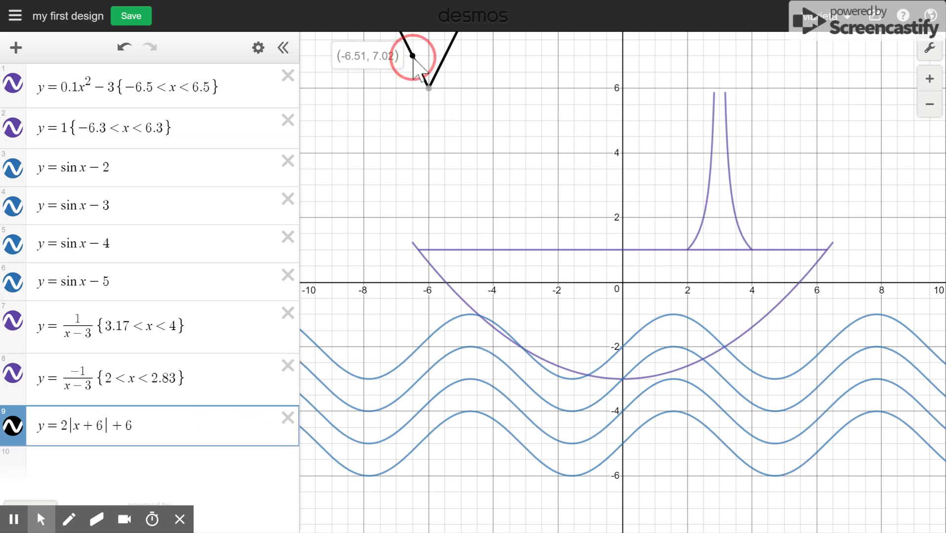
{"action": "mouse_move", "coordinate": [413, 56]}
{"action": "left_mouse_down"}
{"action": "mouse_move", "coordinate": [436, 45]}
{"action": "mouse_move", "coordinate": [447, 56]}
{"action": "left_mouse_up"}
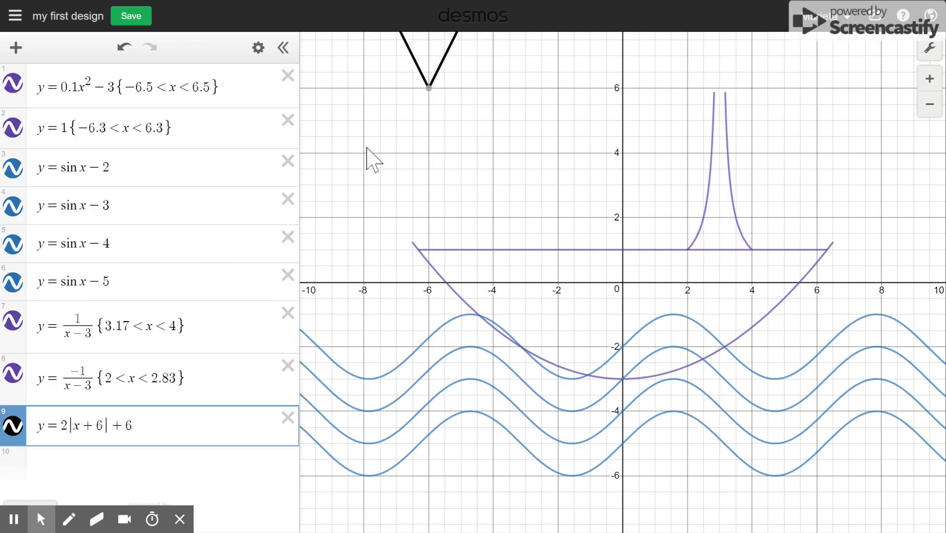
{"action": "left_click", "coordinate": [165, 431]}
{"action": "type", "text": "{-"}
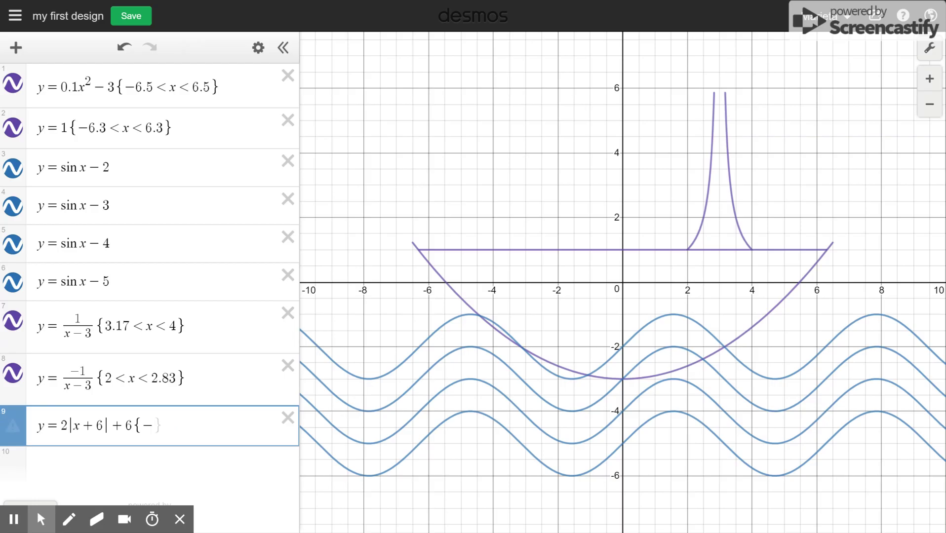
{"action": "type", "text": "6.5<x<-5.5"}
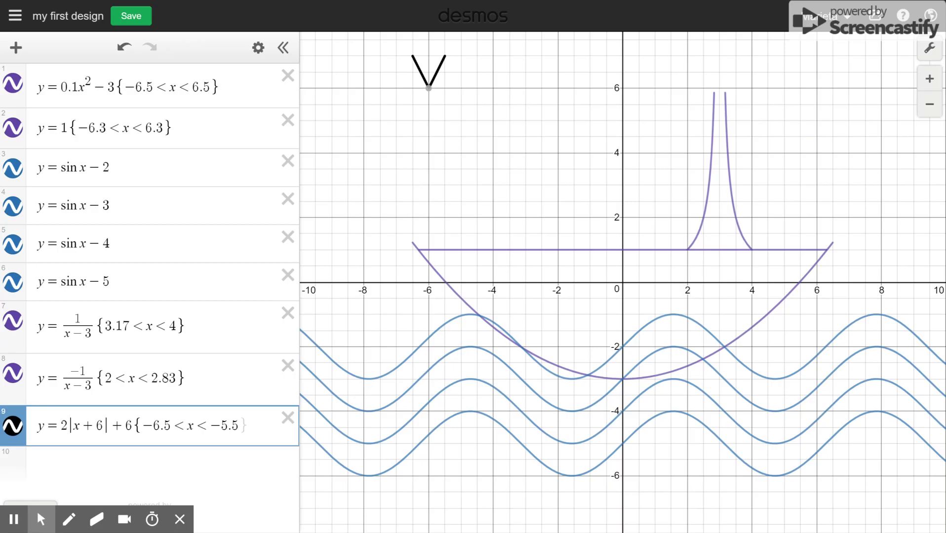
{"action": "left_click", "coordinate": [113, 473]}
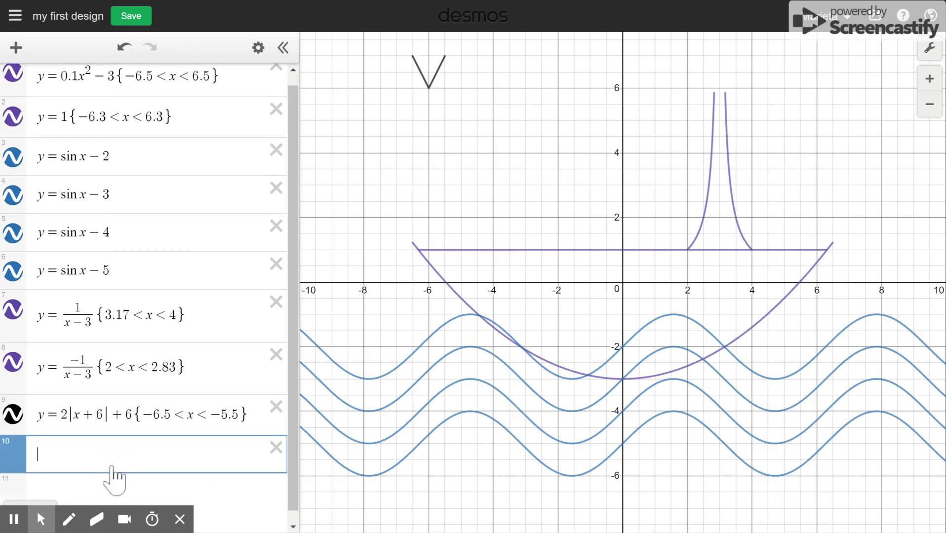
- Duplicate the ninth expression, y = 2|x + 6| + 6 {-6.5 < x < -5.5}
{"action": "left_click", "coordinate": [258, 47]}
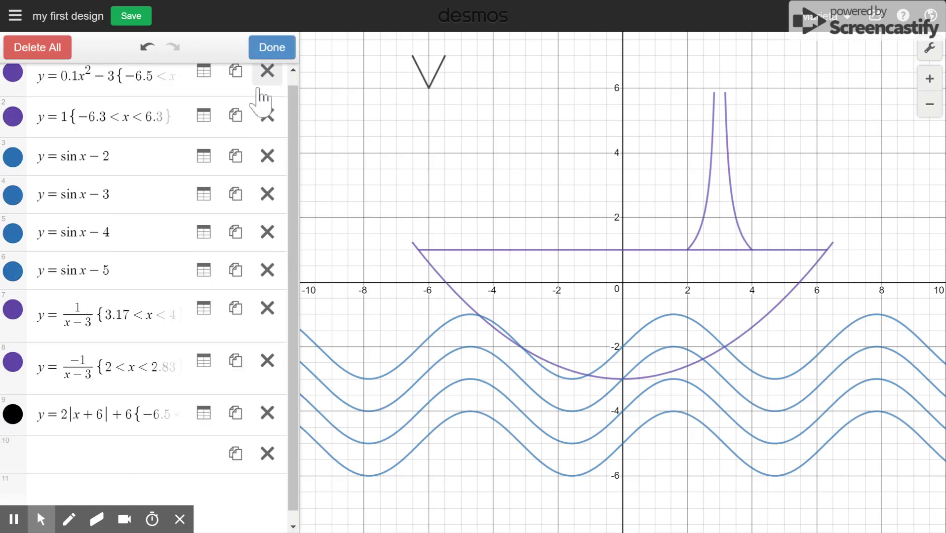
{"action": "left_click", "coordinate": [235, 414]}
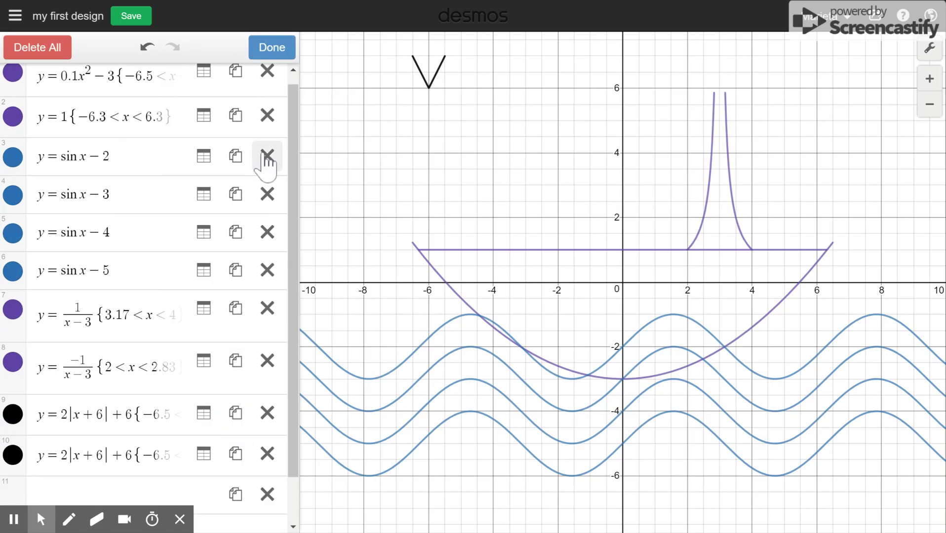
{"action": "left_click", "coordinate": [272, 50]}
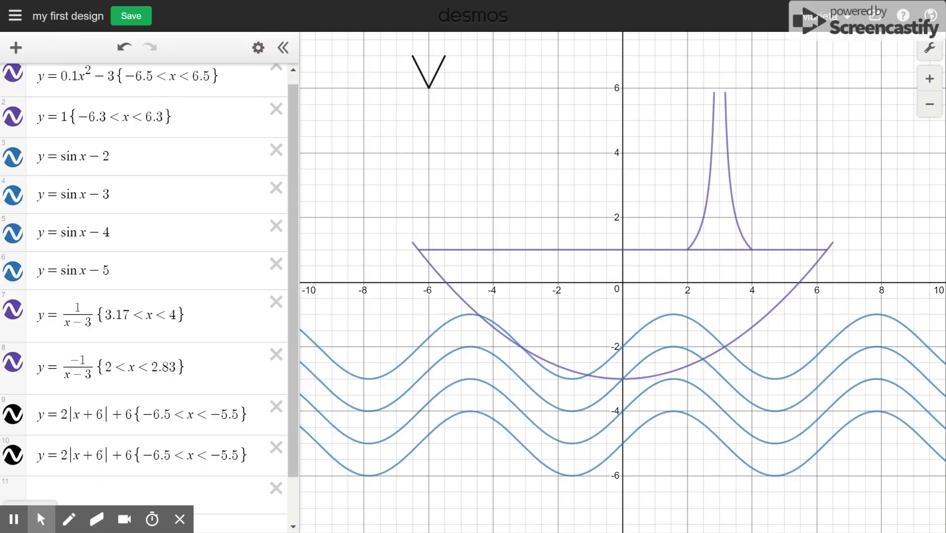
- In the duplicated expression, change the number inside the absolute value to 4 and clear the contents of the domain restriction
{"action": "left_click", "coordinate": [102, 453]}
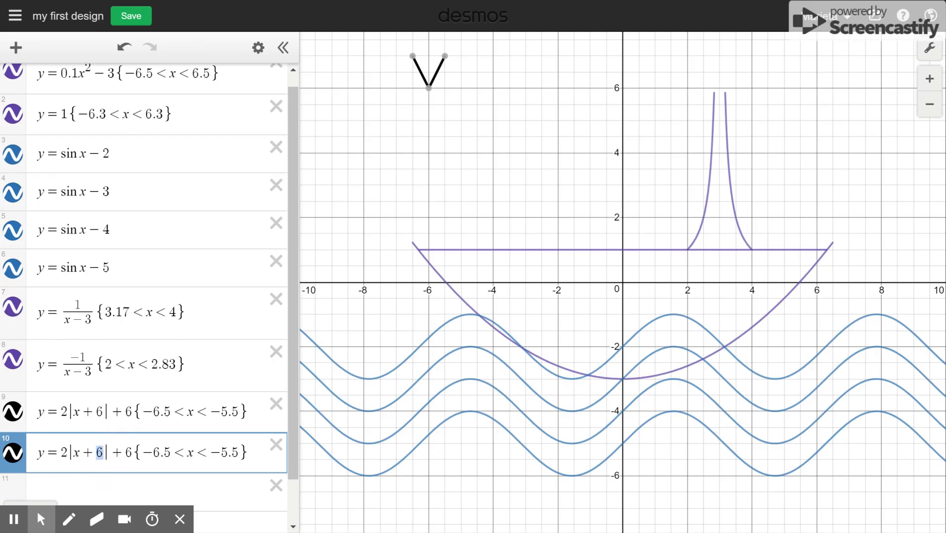
{"action": "key", "text": "BackSpace"}
{"action": "type", "text": "4"}
{"action": "left_click_drag", "start_coordinate": [144, 453], "coordinate": [240, 453]}
{"action": "key", "text": "BackSpace"}
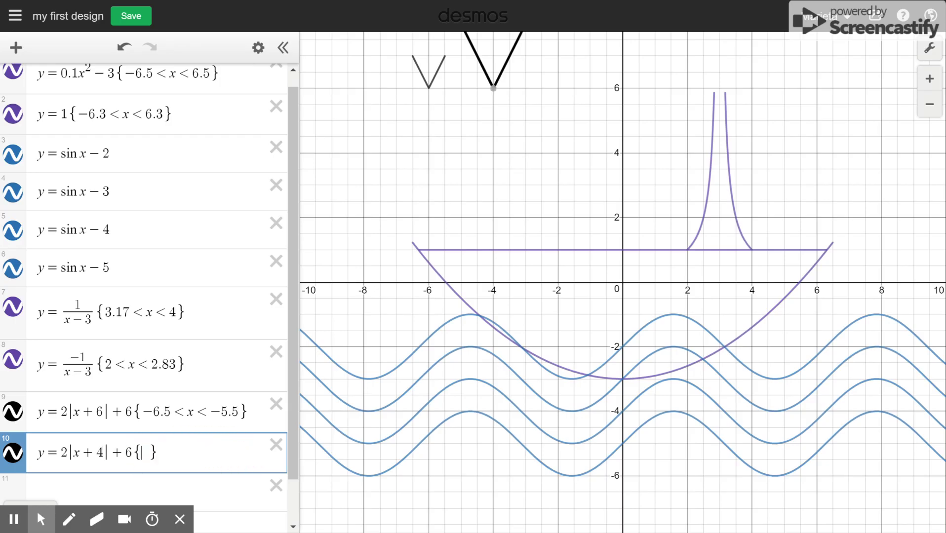
- Set the duplicate's vertical shift to 4 and its coefficient to 0.5, giving y = 0.5|x + 4| + 4
{"action": "left_click", "coordinate": [129, 452]}
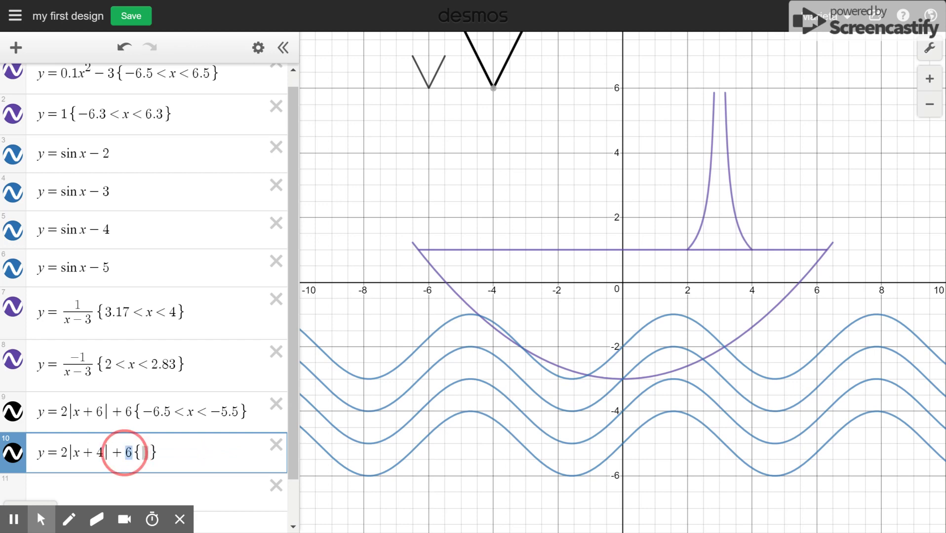
{"action": "key", "text": "BackSpace"}
{"action": "type", "text": "4"}
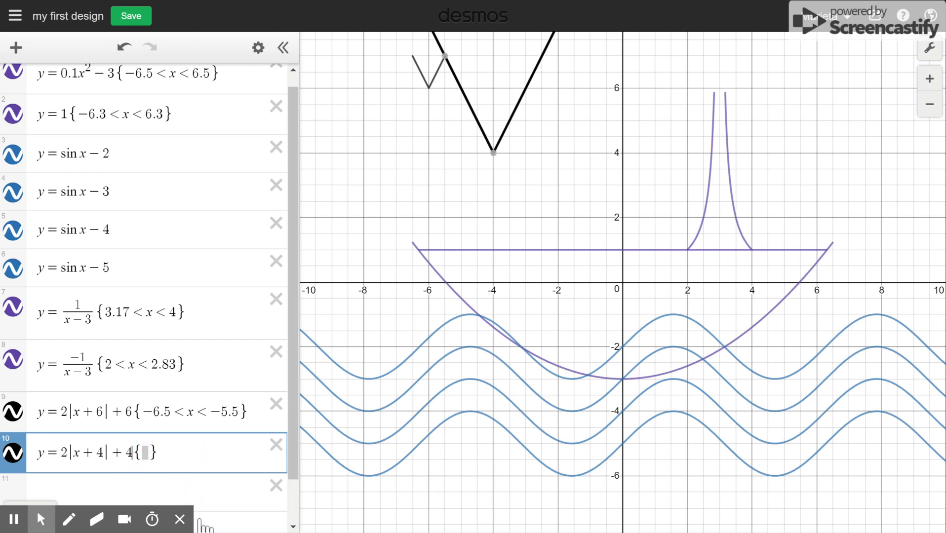
{"action": "double_click", "coordinate": [65, 452]}
{"action": "type", "text": "0"}
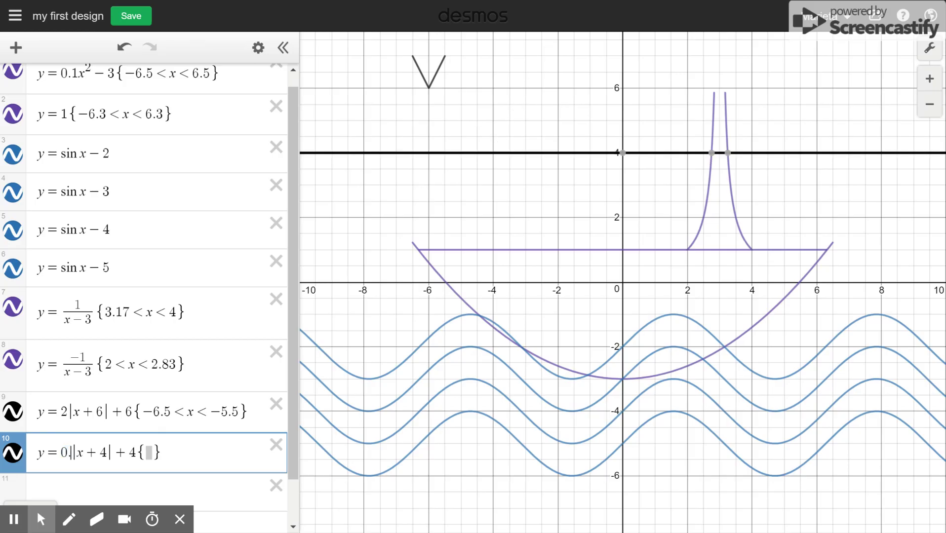
{"action": "type", "text": ".5"}
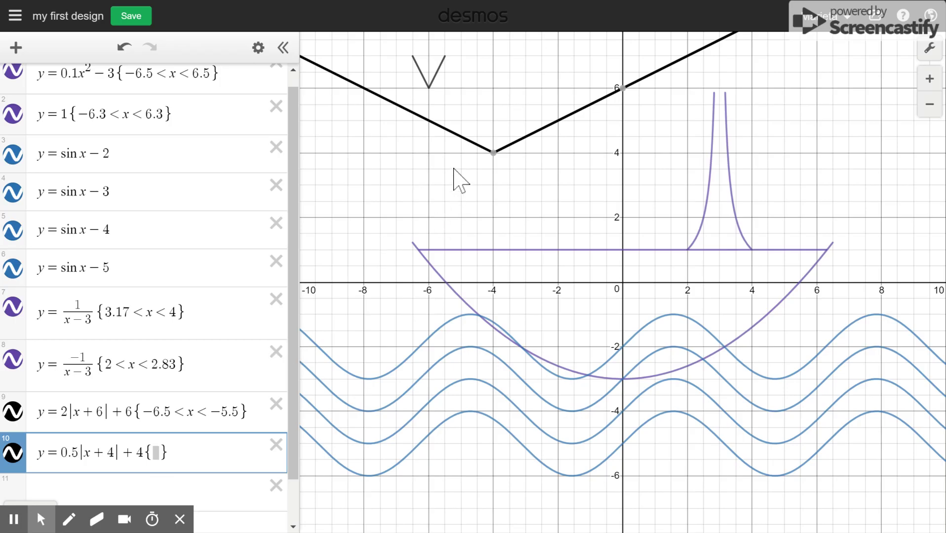
- Trace the wider V for suitable endpoints and restrict y = 0.5|x + 4| + 4 to {-5 < x < -3}
{"action": "left_click", "coordinate": [462, 139]}
{"action": "left_click", "coordinate": [462, 138]}
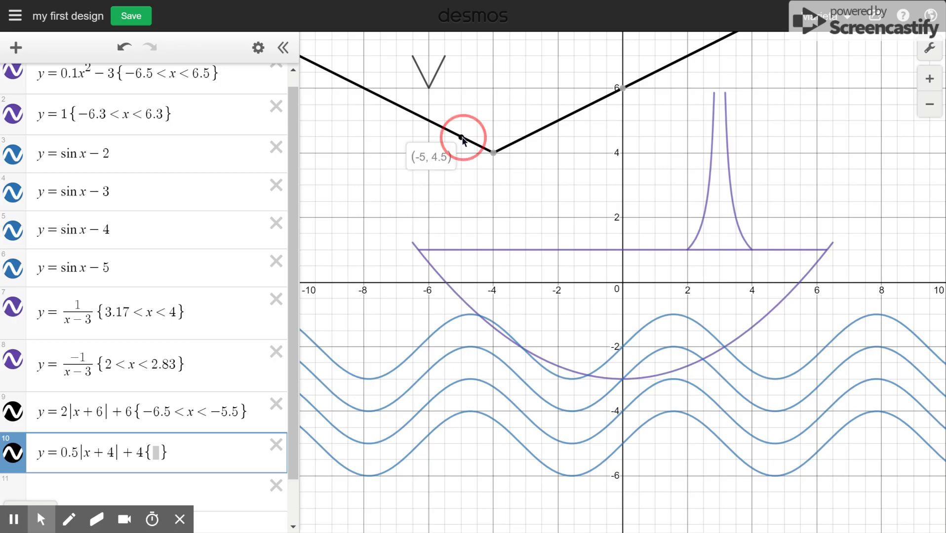
{"action": "left_click_drag", "start_coordinate": [462, 138], "coordinate": [527, 138]}
{"action": "left_click", "coordinate": [156, 453]}
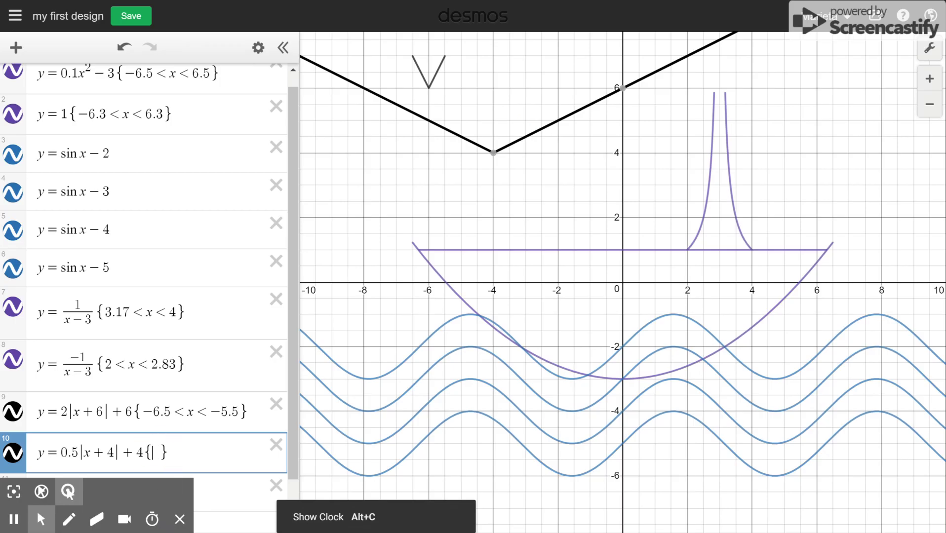
{"action": "type", "text": "-5<x<"}
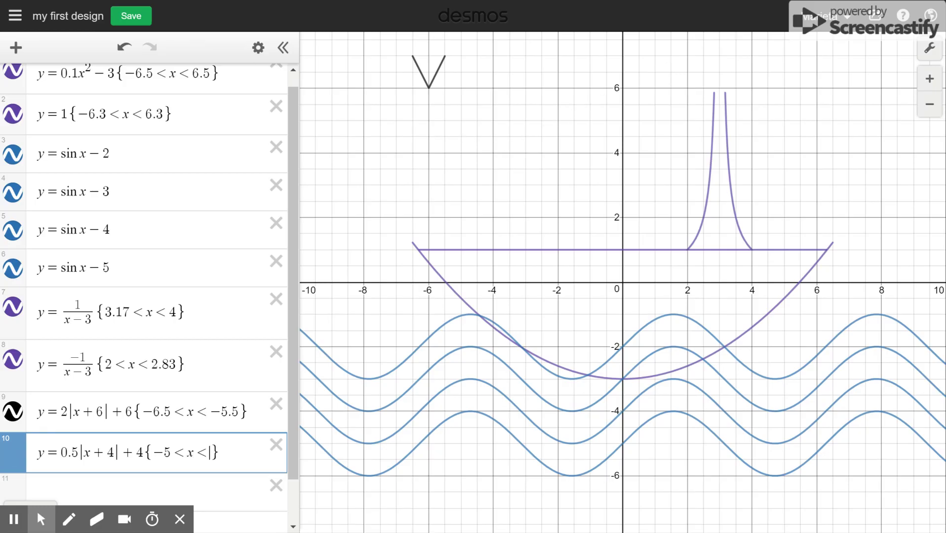
{"action": "type", "text": "-3"}
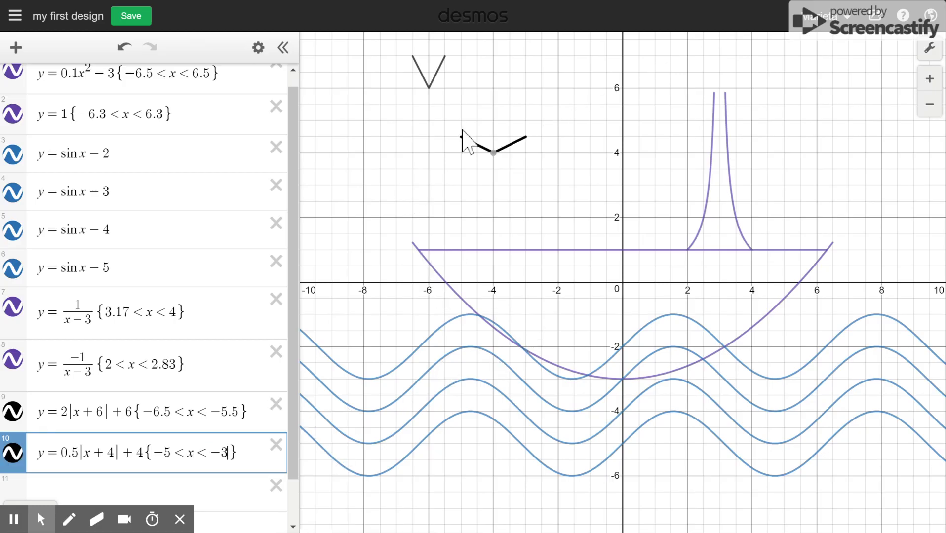
{"action": "left_click", "coordinate": [495, 196]}
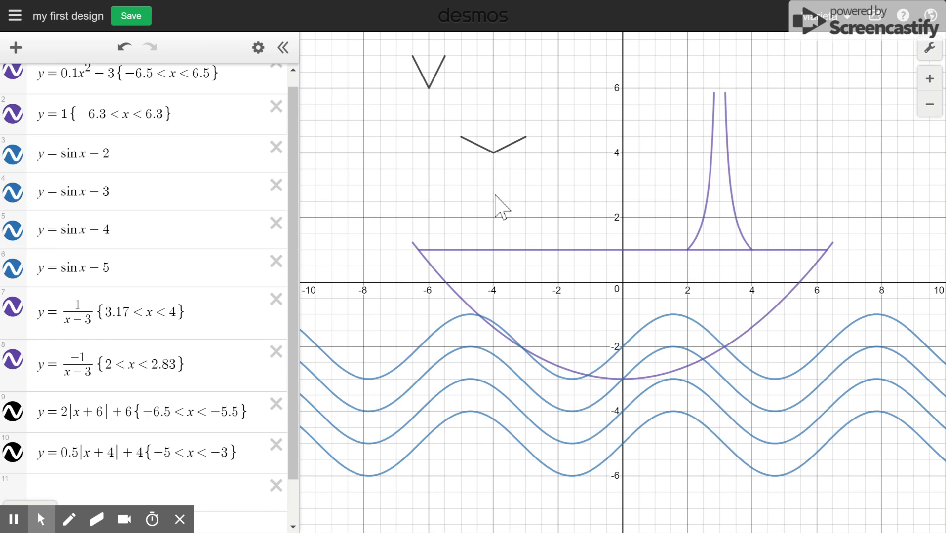
- Add the square root function y = √x as the eleventh expression
{"action": "left_click", "coordinate": [295, 394]}
{"action": "left_click_drag", "start_coordinate": [296, 400], "coordinate": [296, 454]}
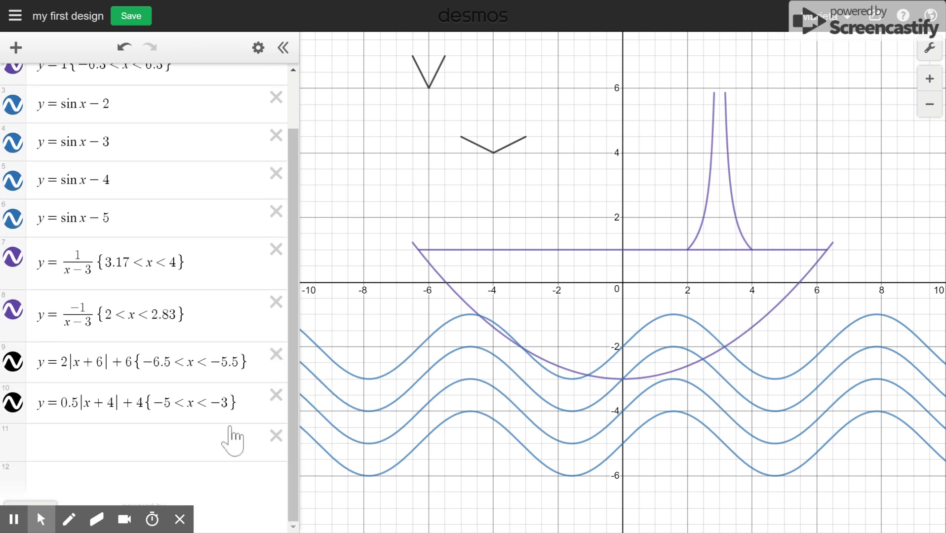
{"action": "left_click", "coordinate": [65, 440]}
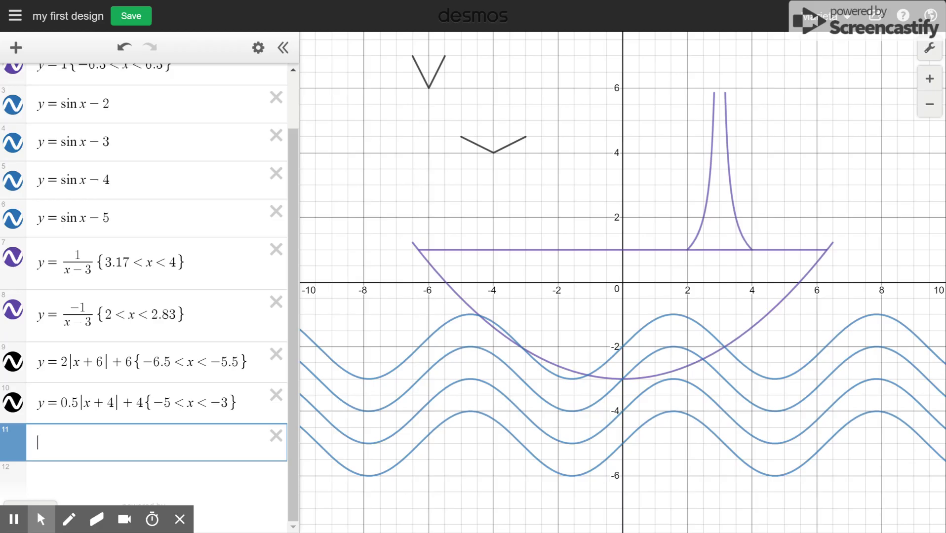
{"action": "type", "text": "y="}
{"action": "left_click", "coordinate": [68, 492]}
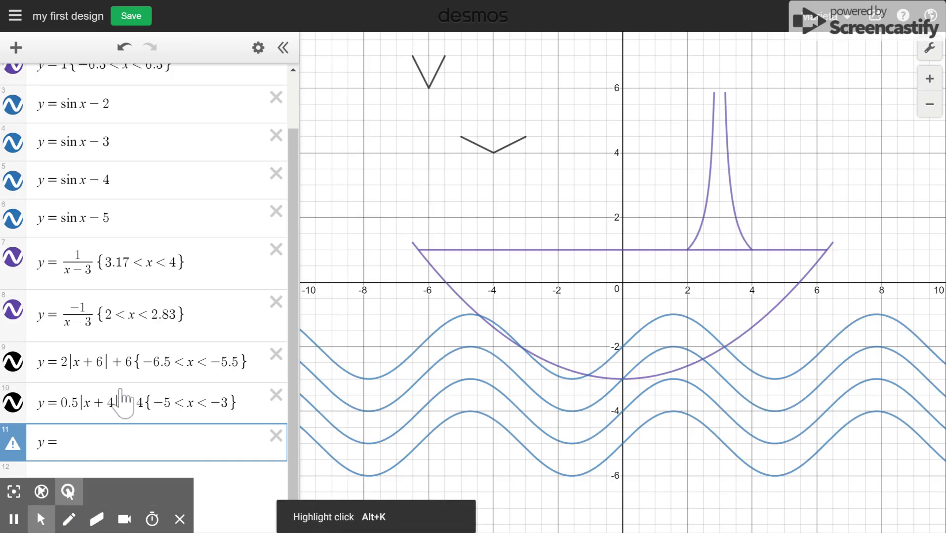
{"action": "type", "text": "x"}
{"action": "key", "text": "BackSpace"}
{"action": "type", "text": "sqrtx"}
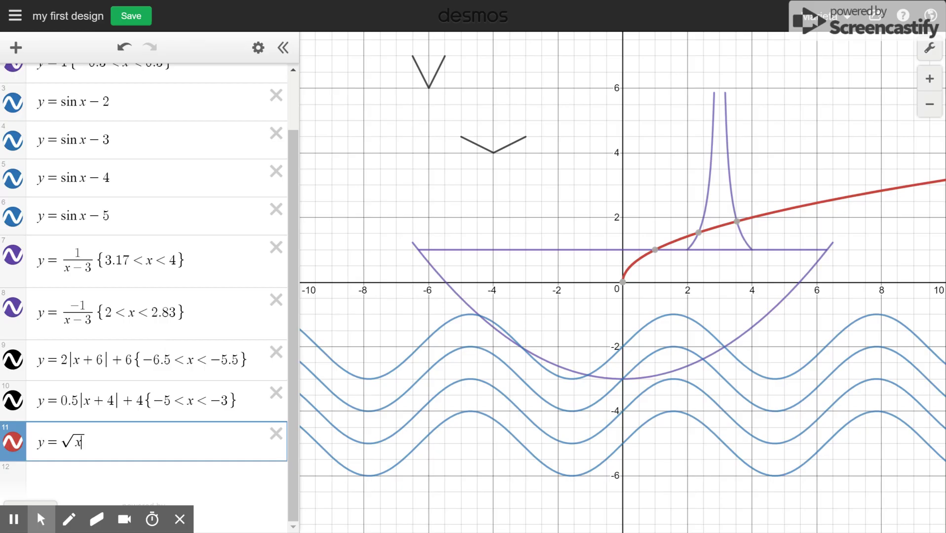
- Add the reflected square root function y = √(-x) as the twelfth expression and reselect y = √x
{"action": "left_click", "coordinate": [74, 468]}
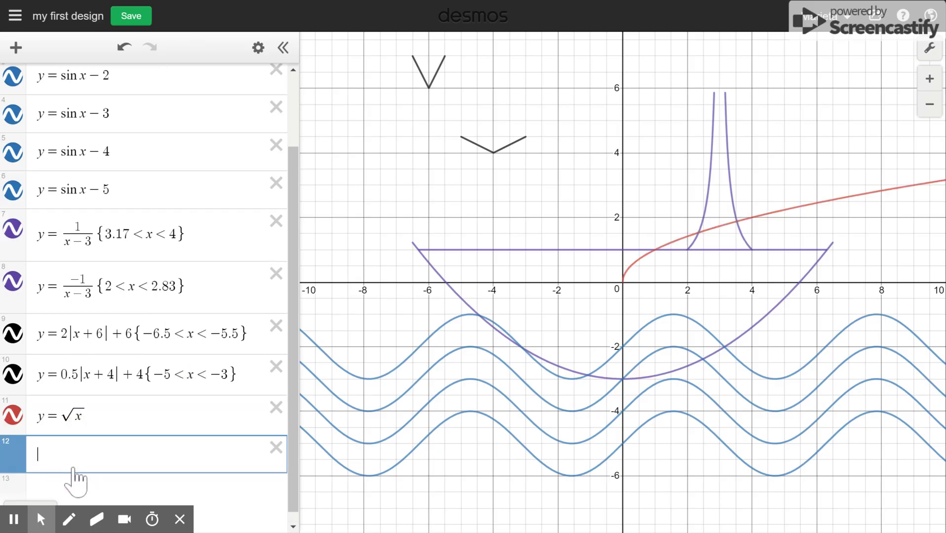
{"action": "type", "text": "y"}
{"action": "type", "text": "="}
{"action": "type", "text": "sqrt"}
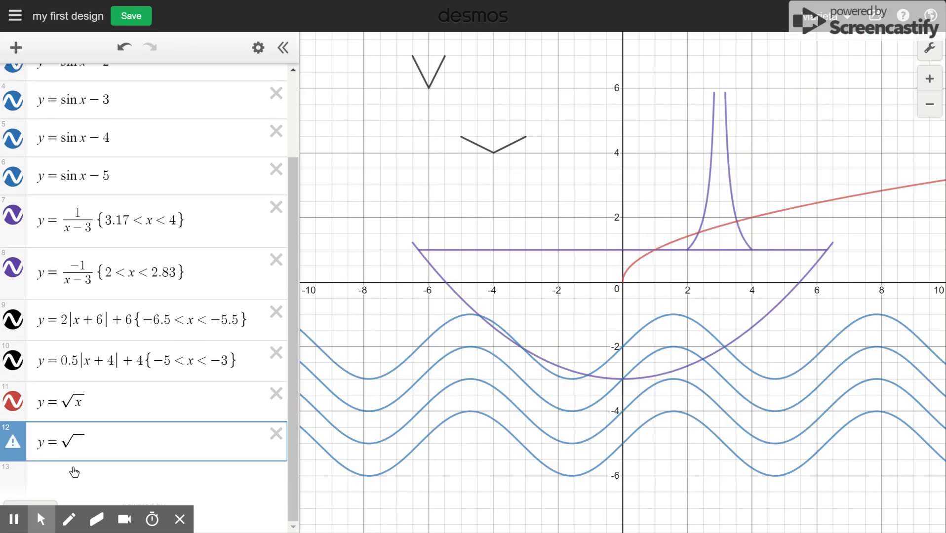
{"action": "type", "text": "-"}
{"action": "type", "text": "x"}
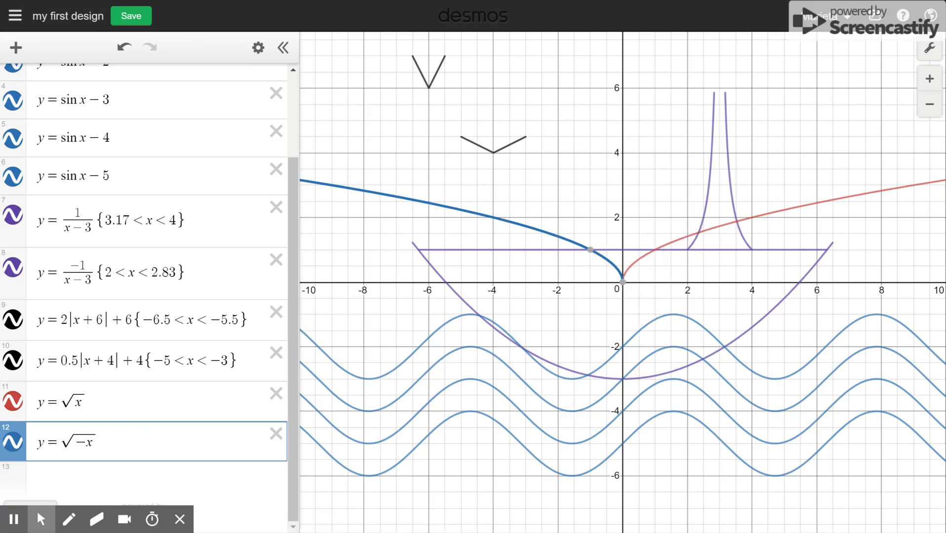
{"action": "left_click", "coordinate": [92, 403]}
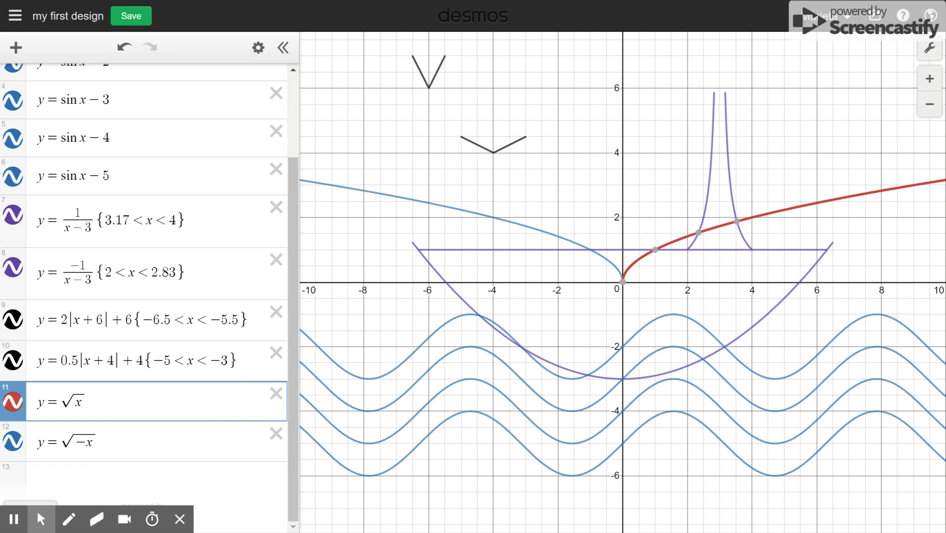
- Shift the eleventh expression's square root curve 6 up and 2 toward negative x, giving y = √(x + 2) + 6
{"action": "type", "text": "+6"}
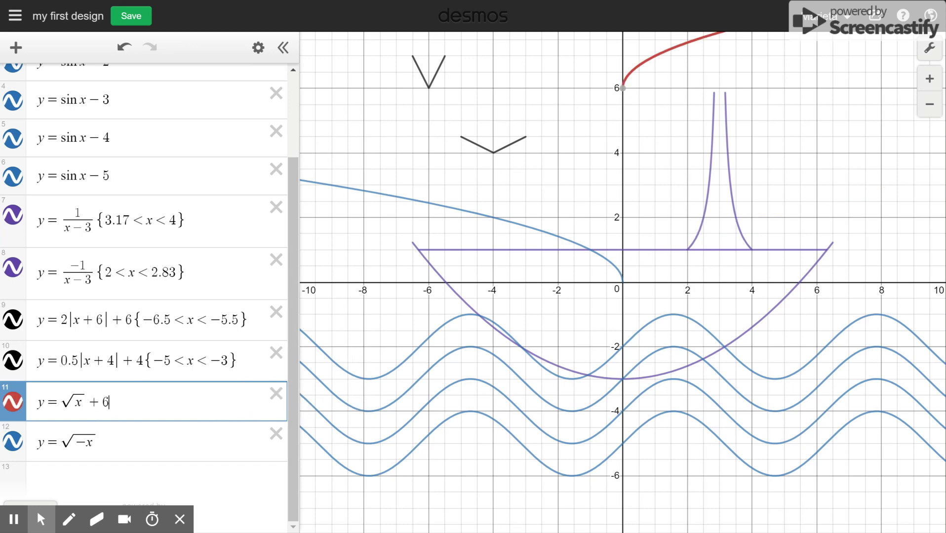
{"action": "left_click", "coordinate": [82, 403]}
{"action": "type", "text": "+2)+"}
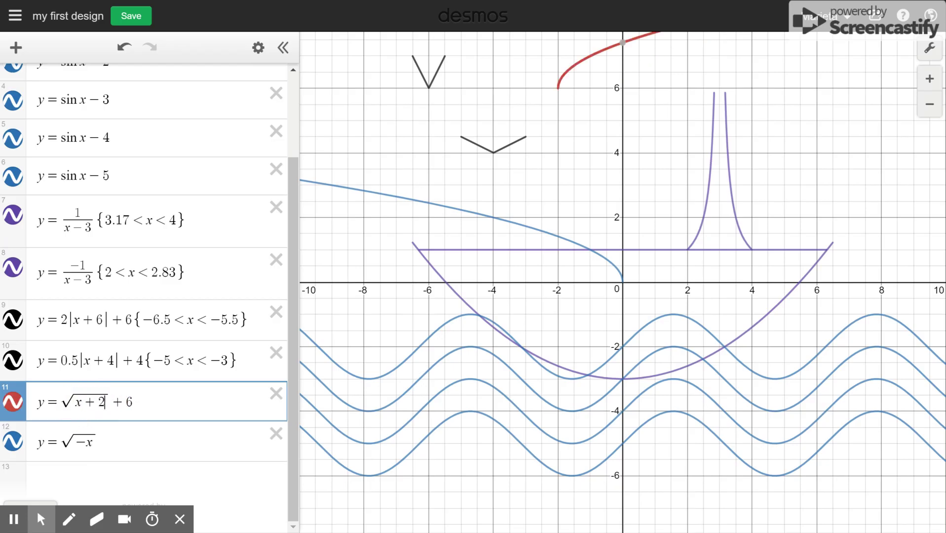
- Apply the same shift to the reflected square root in the twelfth expression, giving y = √(-(x + 2)) + 6
{"action": "left_click", "coordinate": [87, 443]}
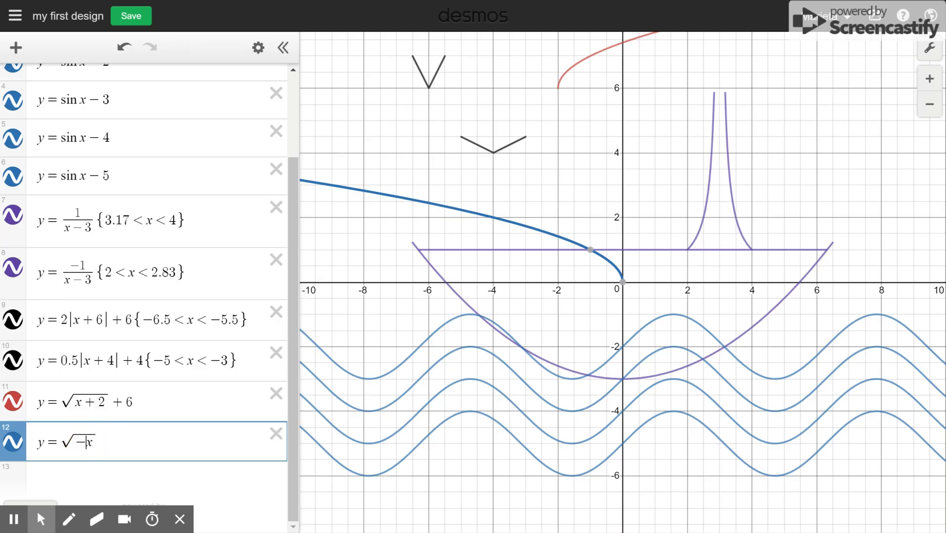
{"action": "type", "text": "("}
{"action": "key", "text": "Right"}
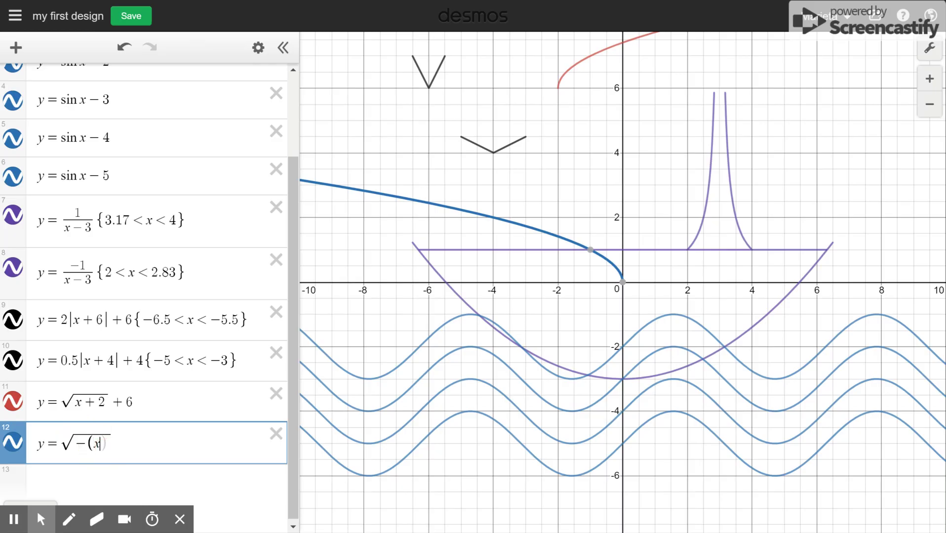
{"action": "type", "text": "+2)"}
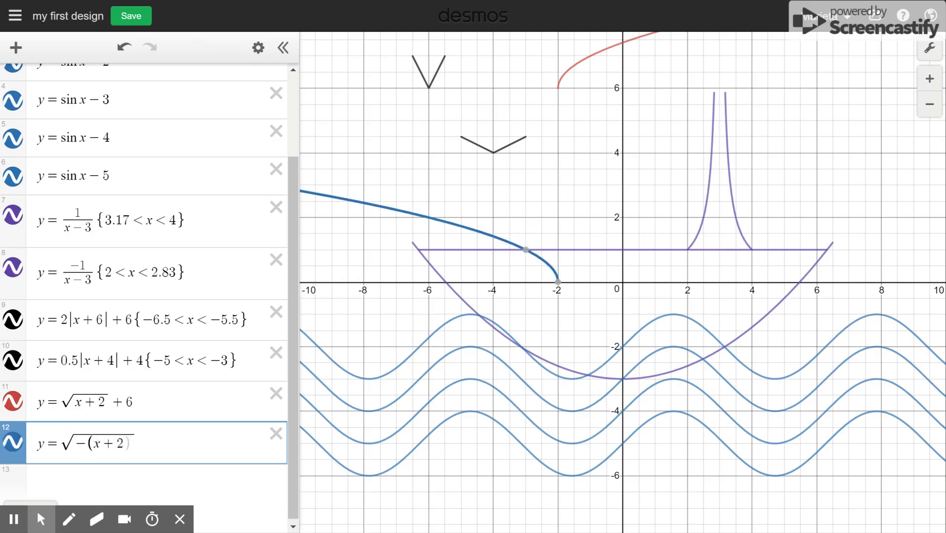
{"action": "type", "text": "+6"}
{"action": "key", "text": "BackSpace"}
{"action": "key", "text": "BackSpace"}
{"action": "type", "text": "+6"}
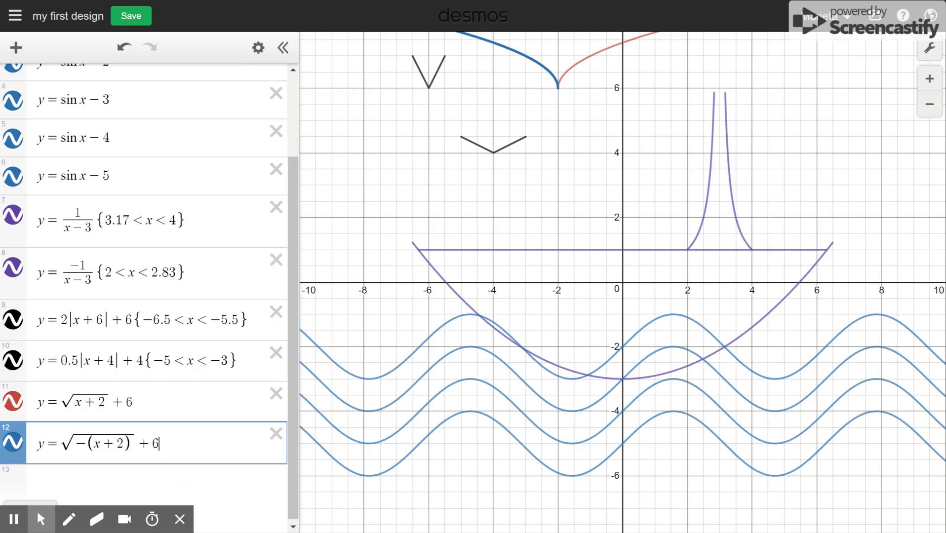
- Restrict the reflected curve y = √(-(x + 2)) + 6 to {x > -3} and reselect y = √(x + 2) + 6
{"action": "left_click", "coordinate": [527, 56]}
{"action": "type", "text": "{"}
{"action": "type", "text": "-3>x"}
{"action": "key", "text": "BackSpace"}
{"action": "key", "text": "BackSpace"}
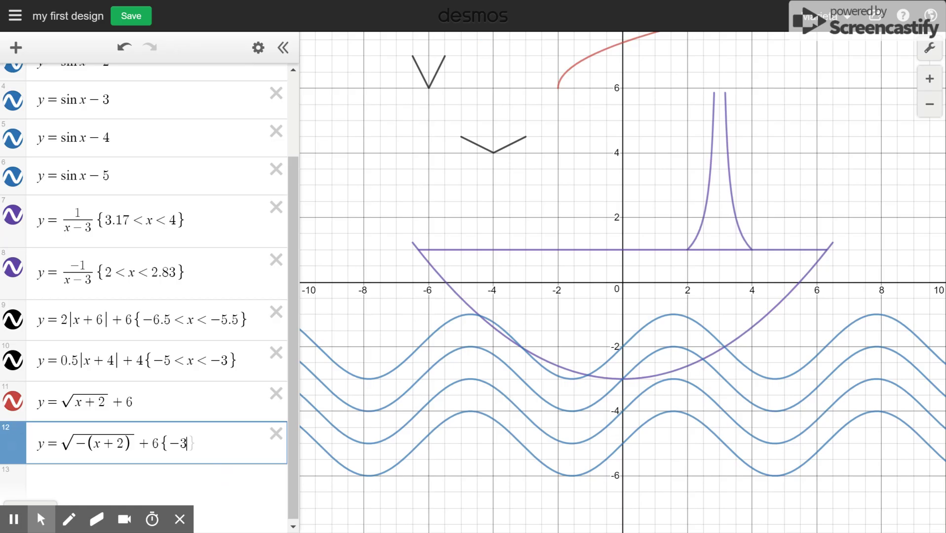
{"action": "type", "text": "<-3"}
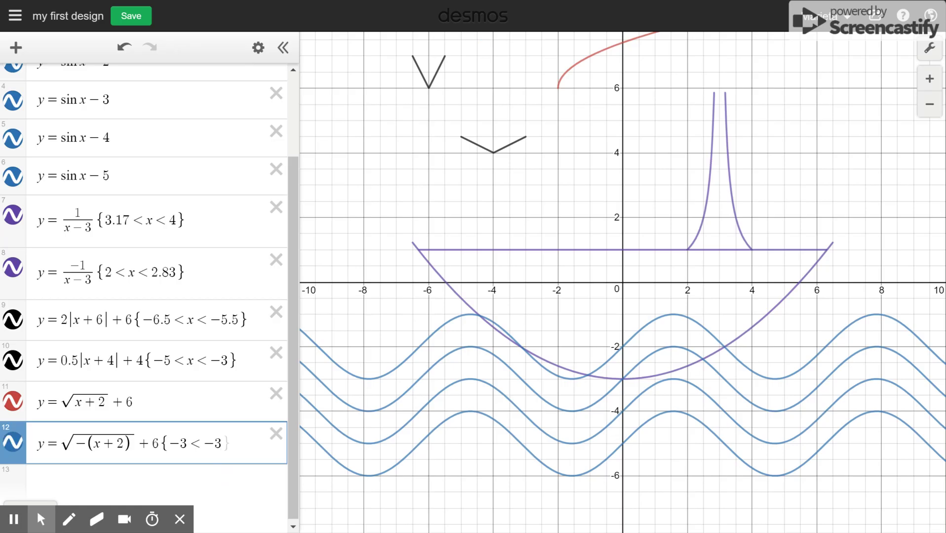
{"action": "left_click_drag", "start_coordinate": [187, 443], "coordinate": [177, 444]}
{"action": "type", "text": "x >"}
{"action": "left_click", "coordinate": [183, 404]}
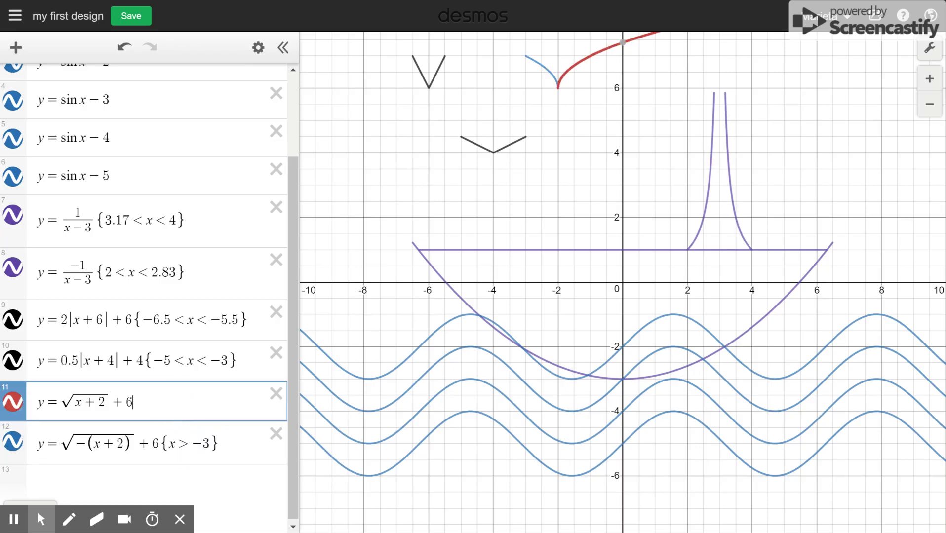